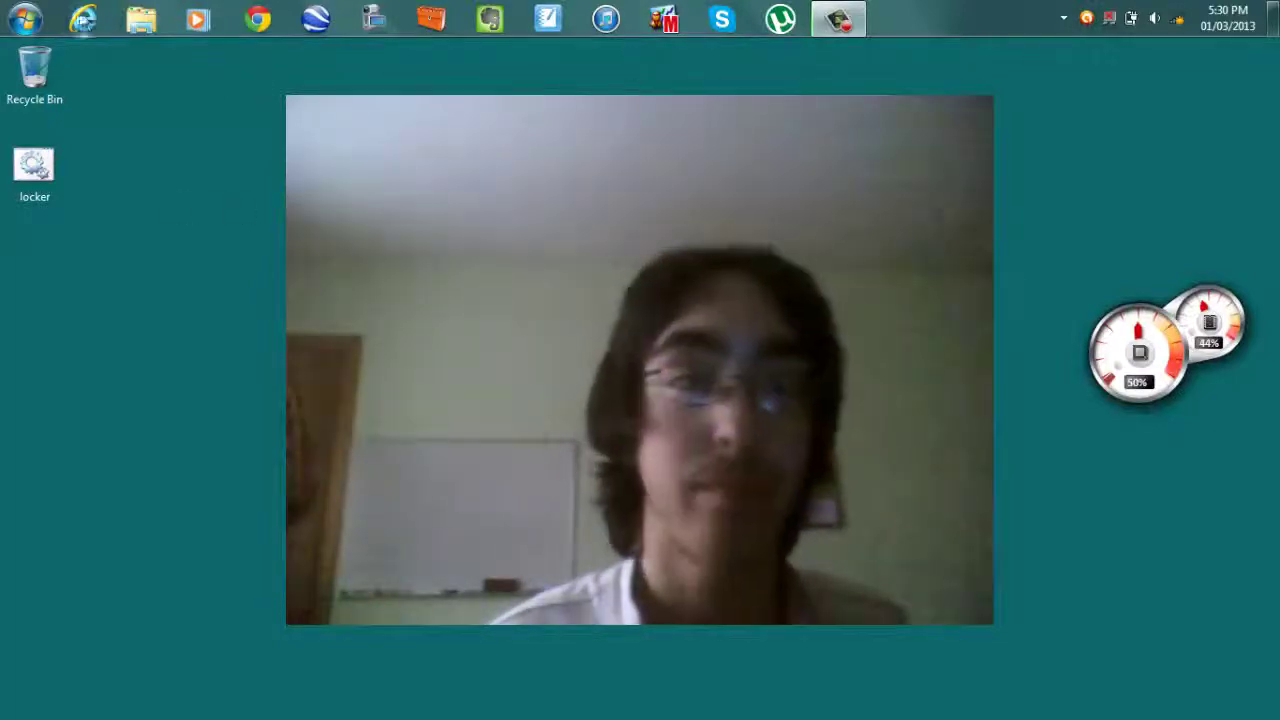
# - Bring up the simplehelp password-protected folder tutorial in Internet Explorer and scroll to its batch script
pyautogui.click(84, 26)
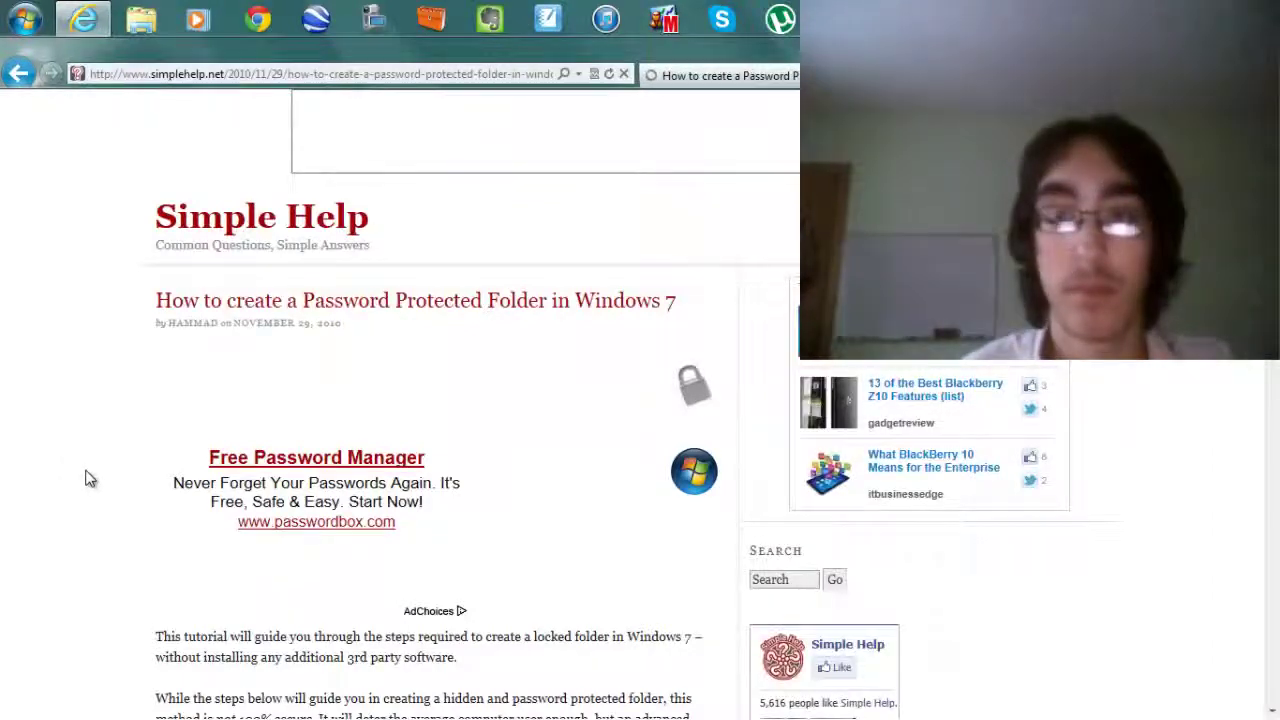
pyautogui.scroll(-3, 88, 478)
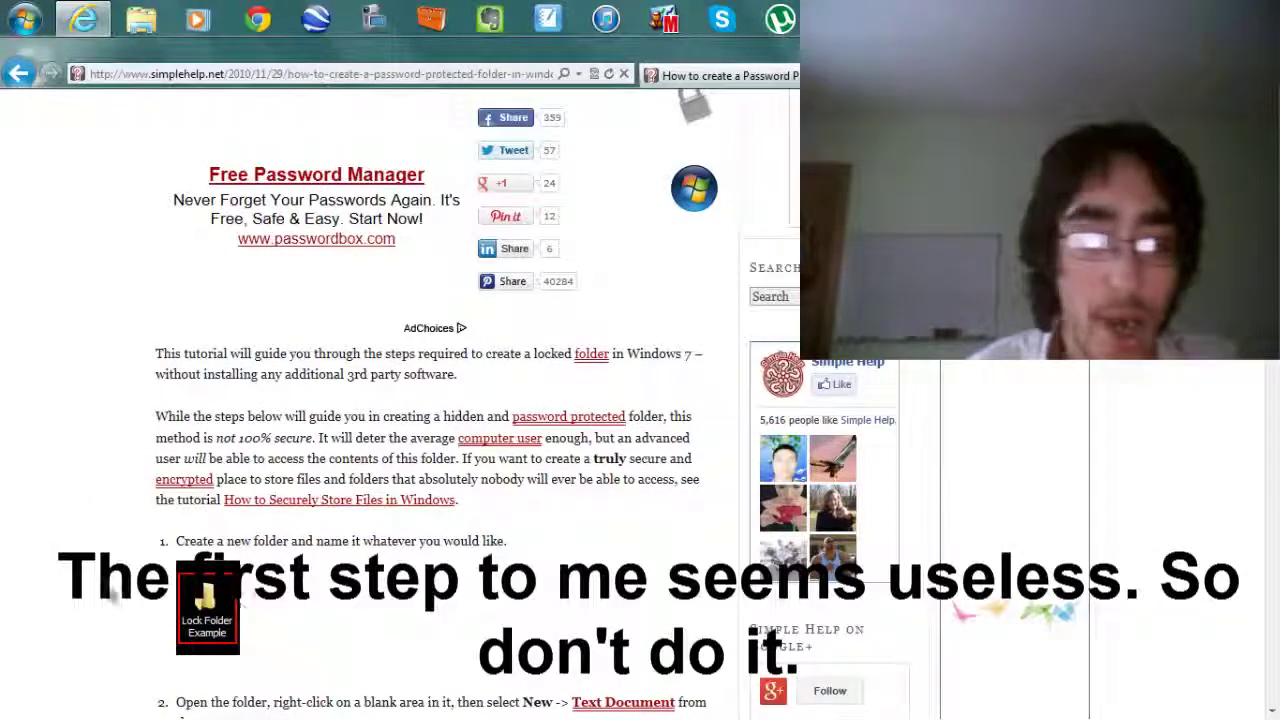
pyautogui.scroll(-5, 112, 596)
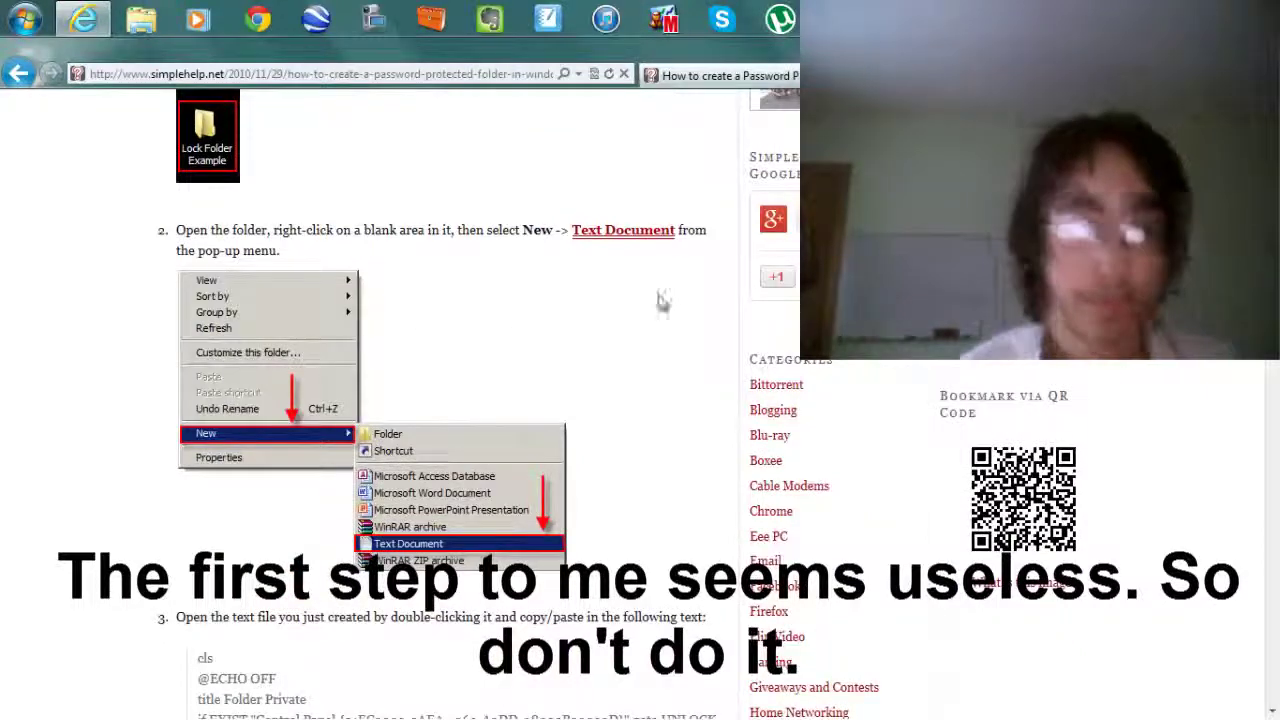
pyautogui.scroll(-2, 350, 235)
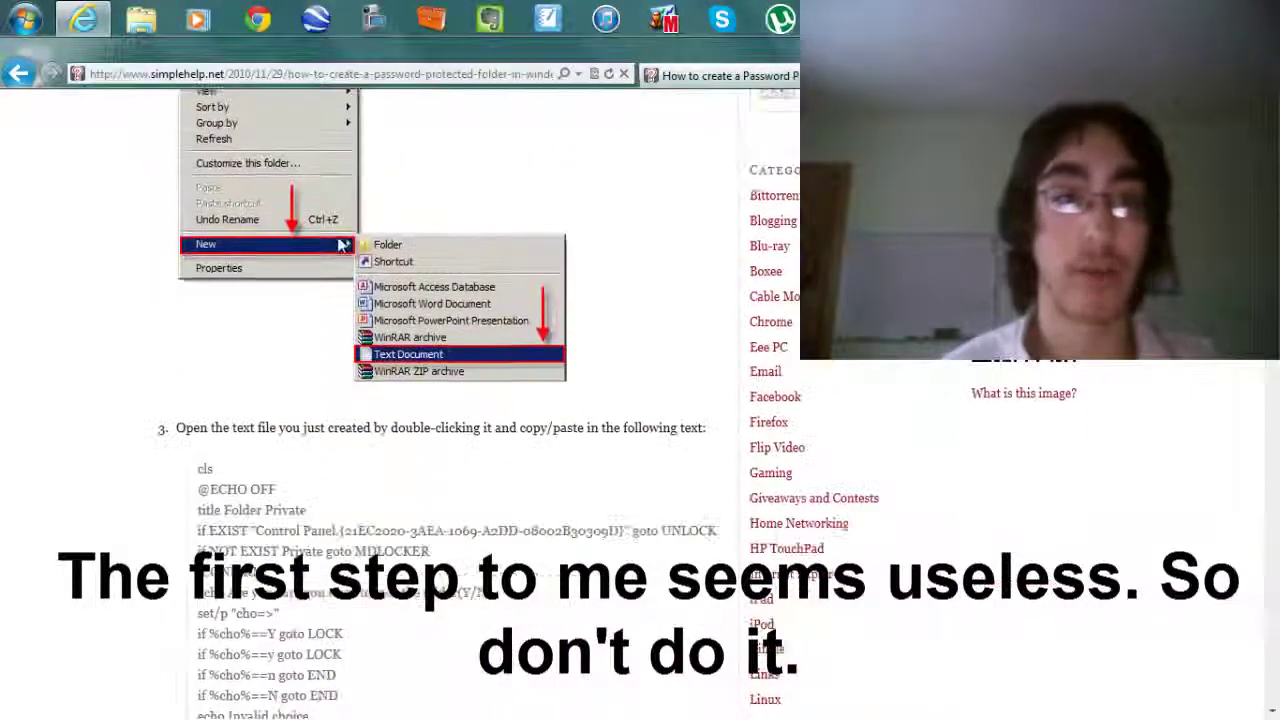
pyautogui.scroll(1, 350, 240)
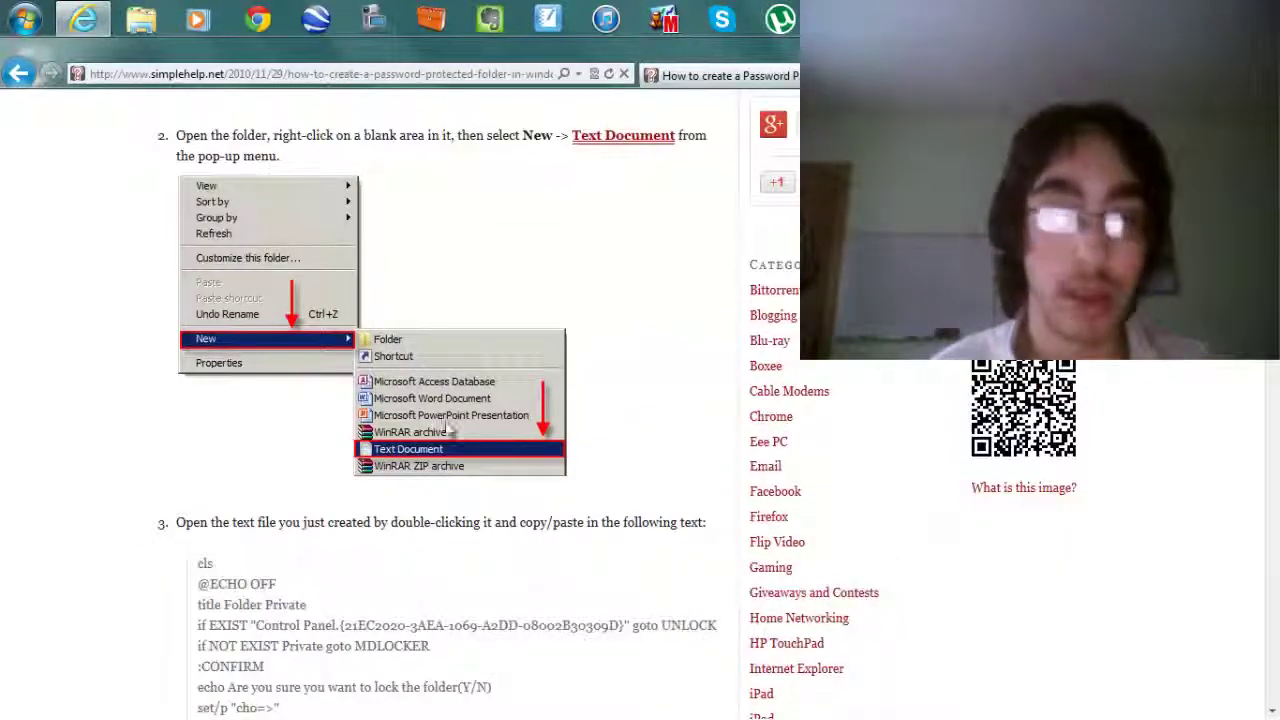
pyautogui.scroll(-3, 460, 452)
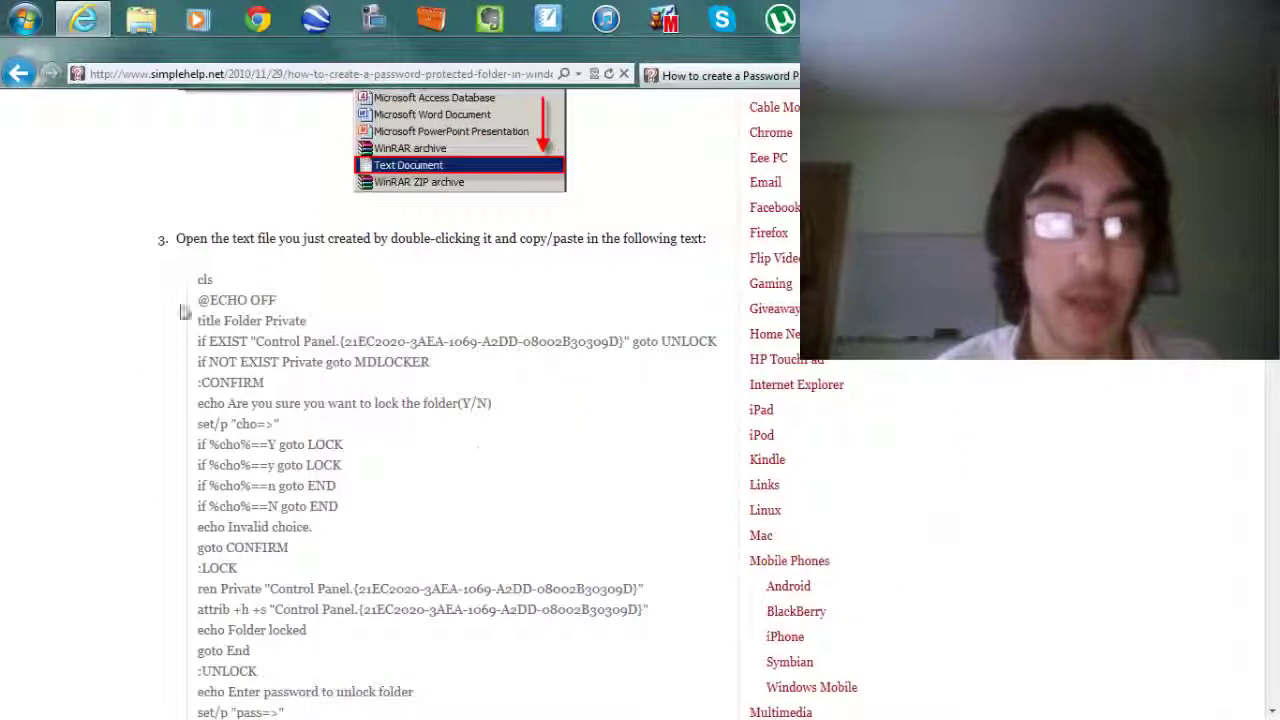
pyautogui.scroll(-4, 244, 350)
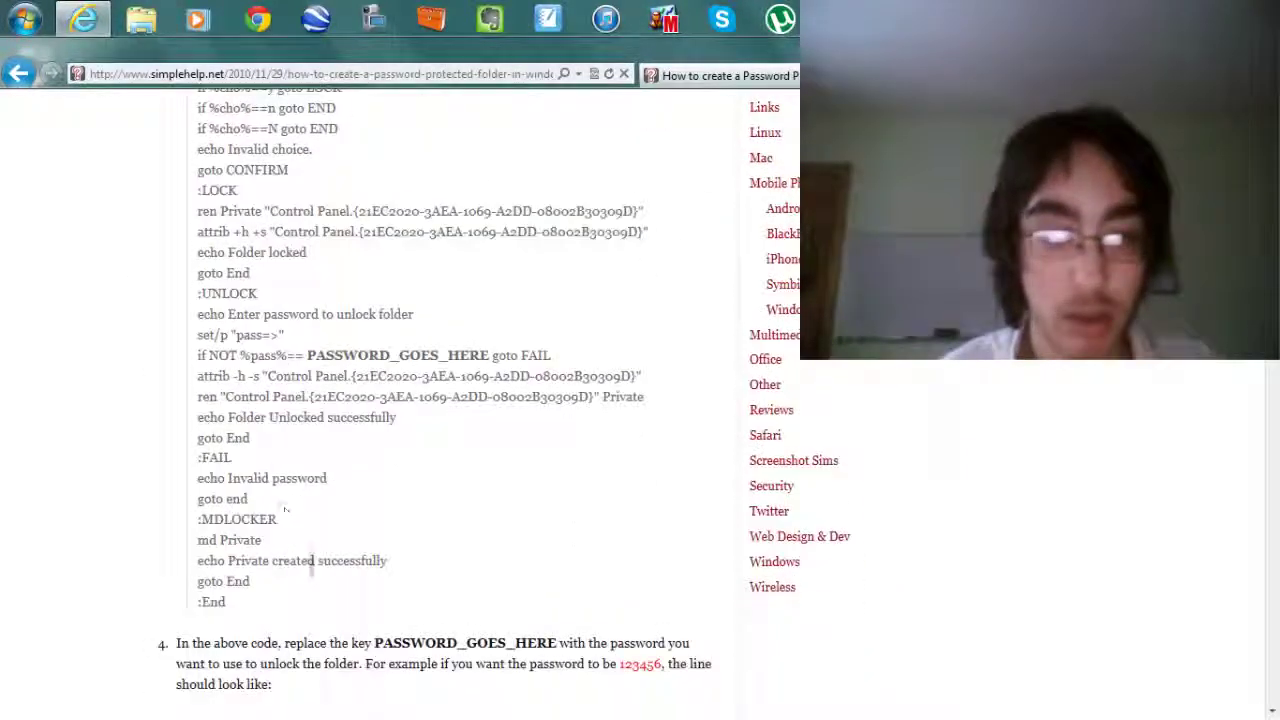
pyautogui.scroll(1, 280, 605)
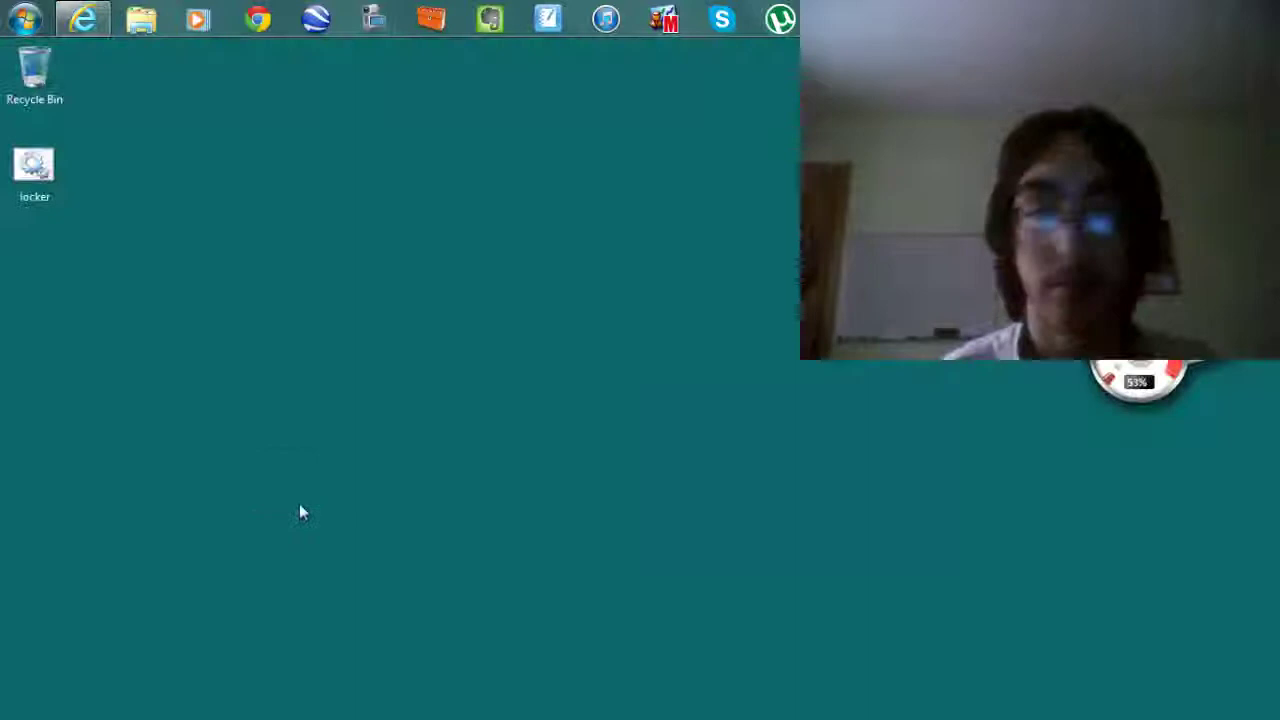
# - Launch a blank Notepad from the Start menu and drop the locker file into it
pyautogui.click(24, 18)
pyautogui.click(420, 251)
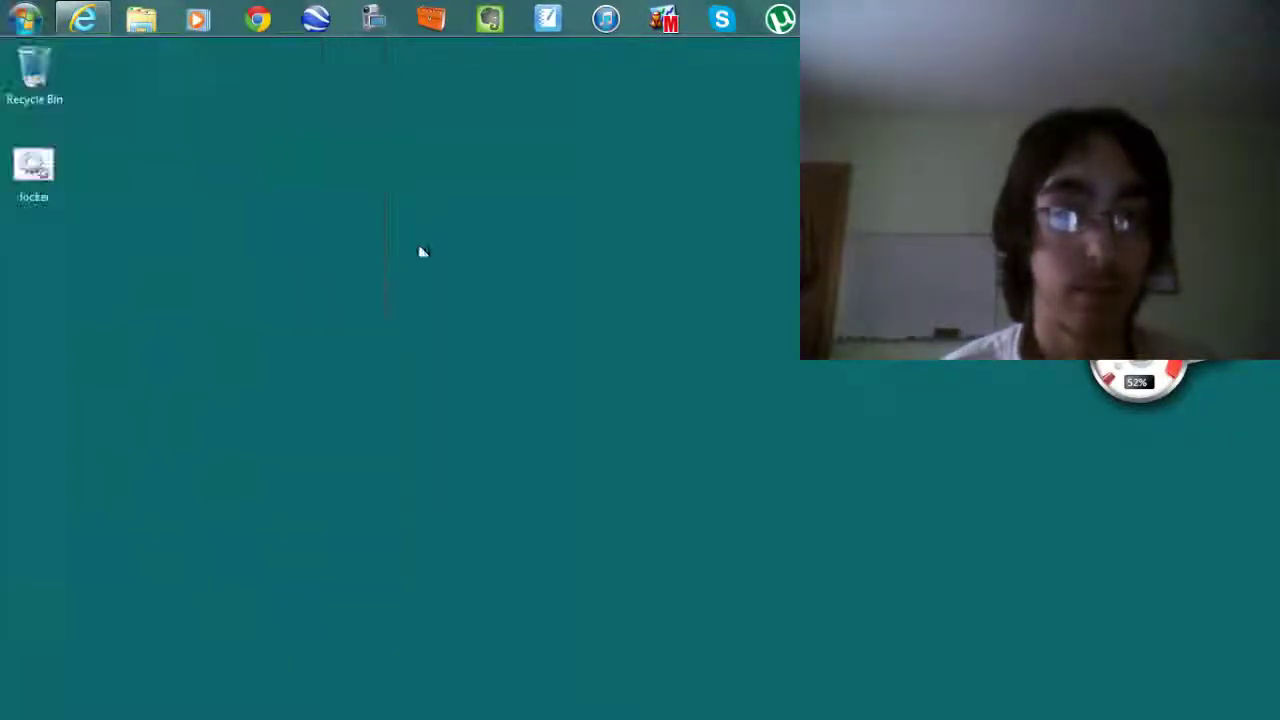
pyautogui.rightClick(23, 205)
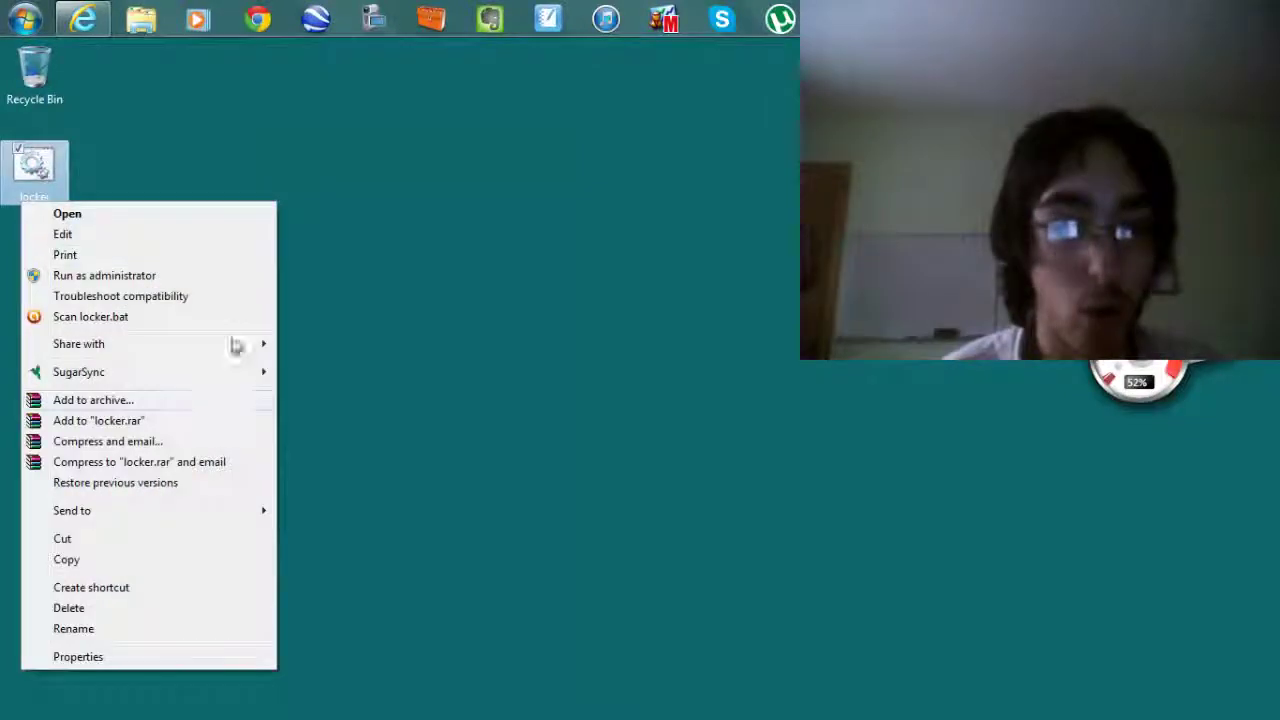
pyautogui.click(374, 397)
pyautogui.click(24, 18)
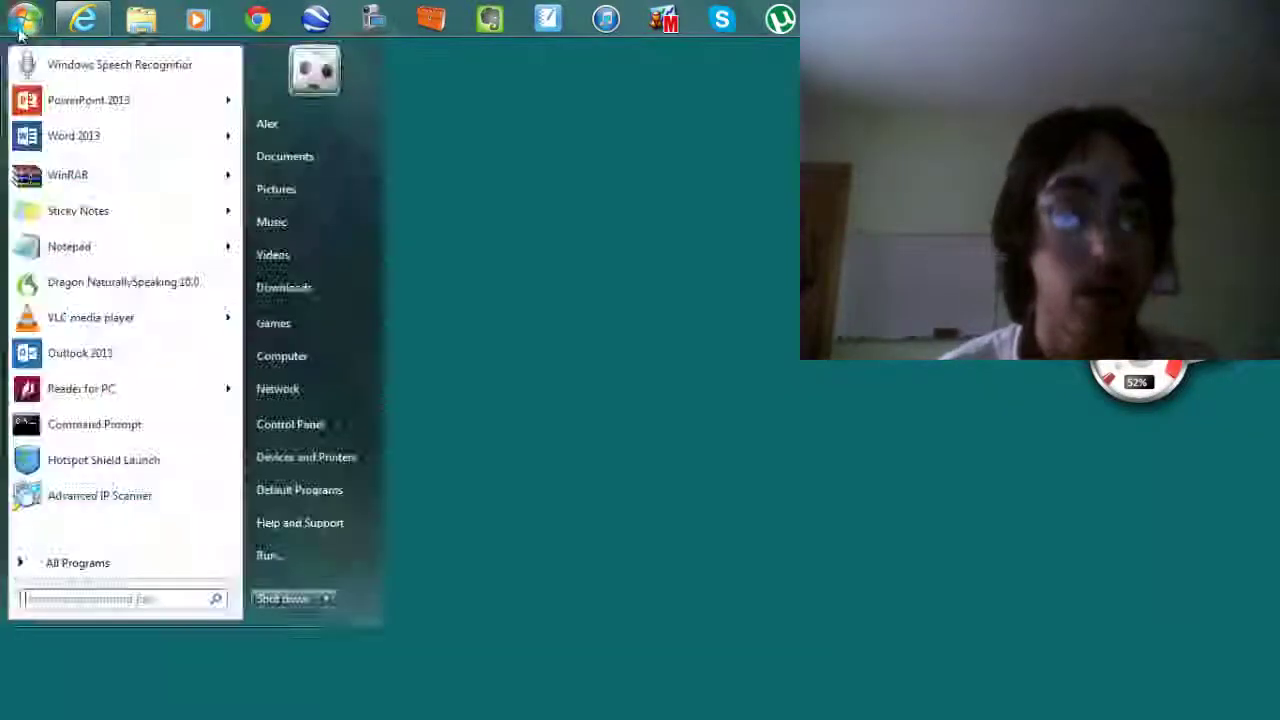
pyautogui.click(121, 250)
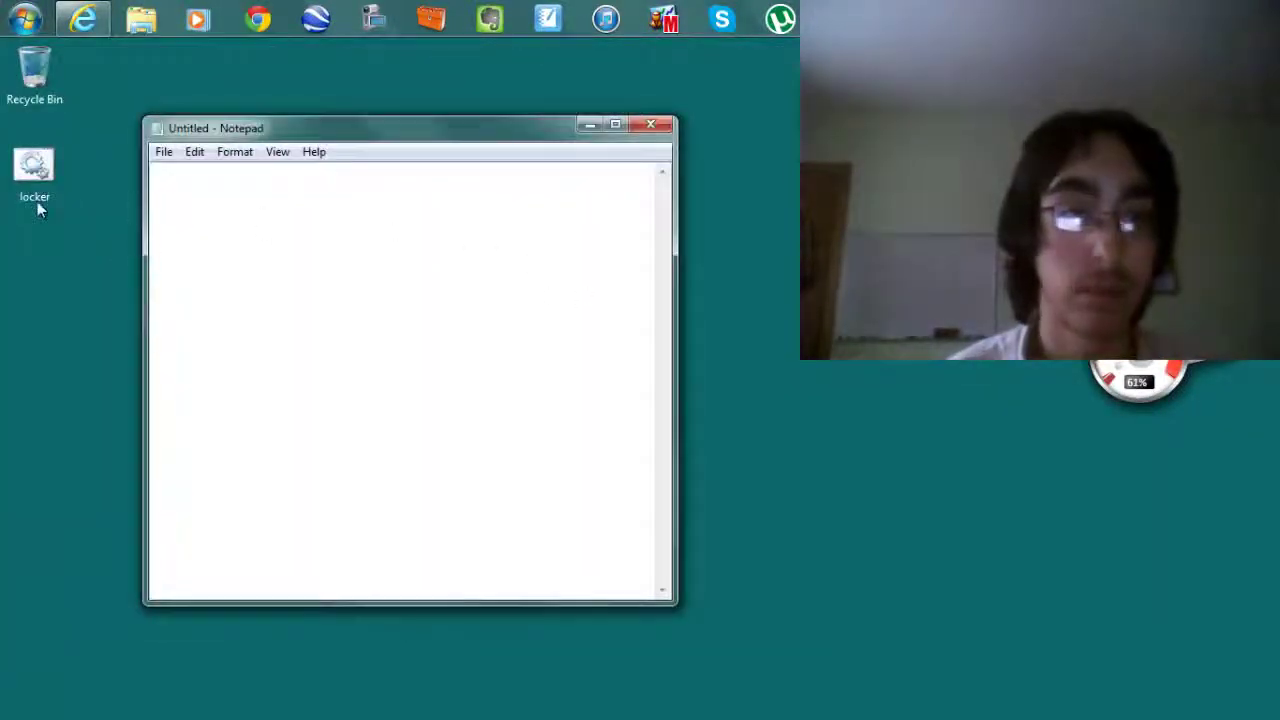
pyautogui.moveTo(37, 201); pyautogui.dragTo(301, 325)
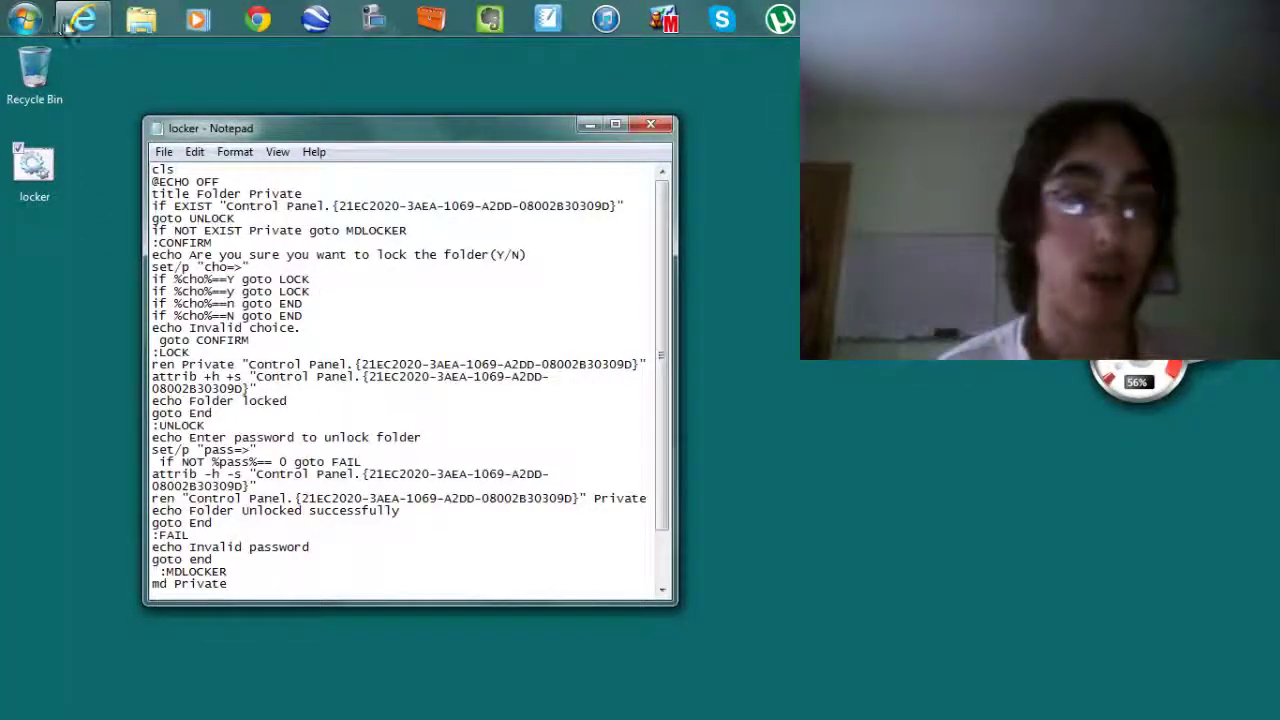
# - Bring the tutorial page forward and scroll to compare it with the script
pyautogui.click(93, 36)
pyautogui.scroll(-5, 423, 457)
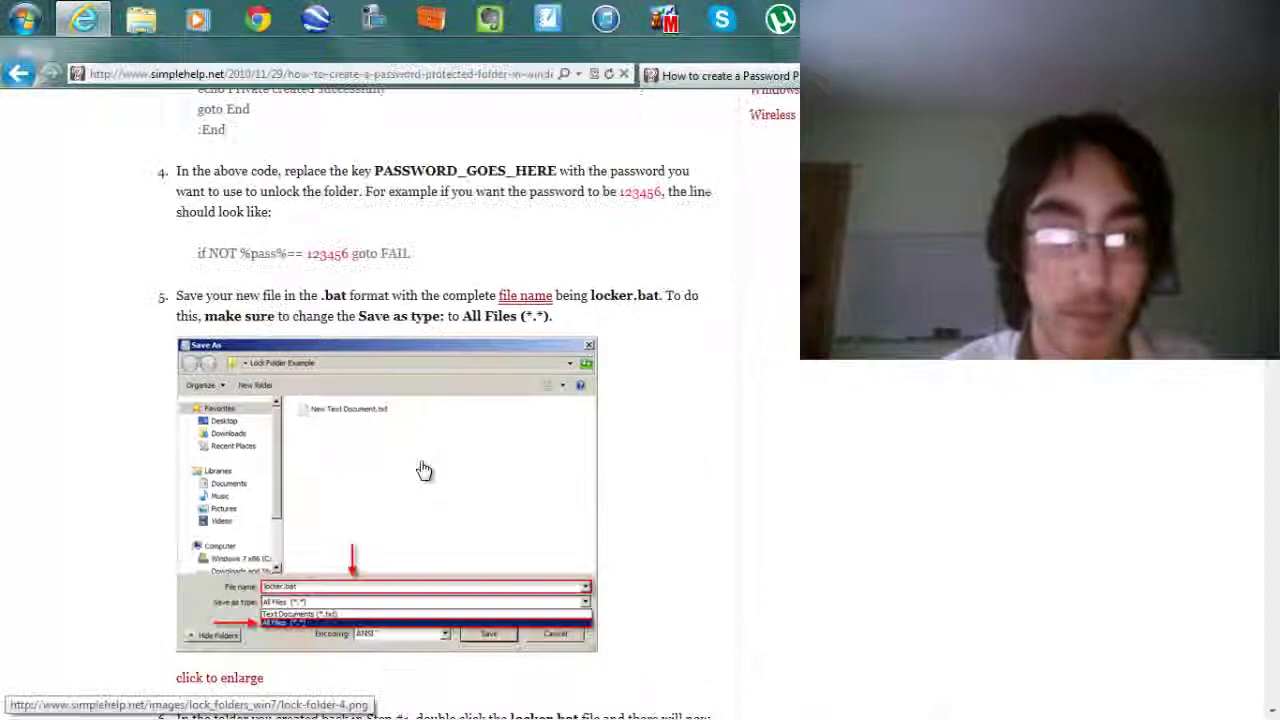
pyautogui.scroll(2, 434, 457)
pyautogui.scroll(4, 408, 343)
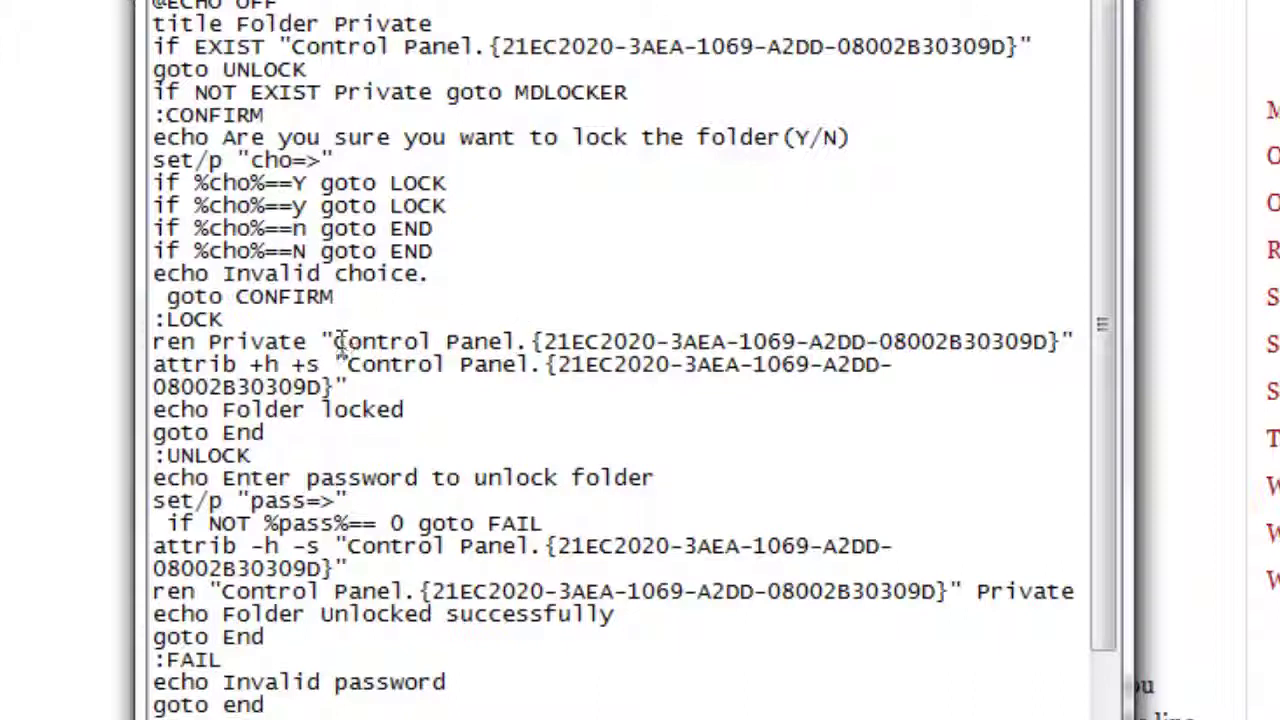
# - Replace 'Control Panel' on the ren Private line with 'wewe', then close Notepad without saving
pyautogui.moveTo(336, 345); pyautogui.dragTo(500, 350)
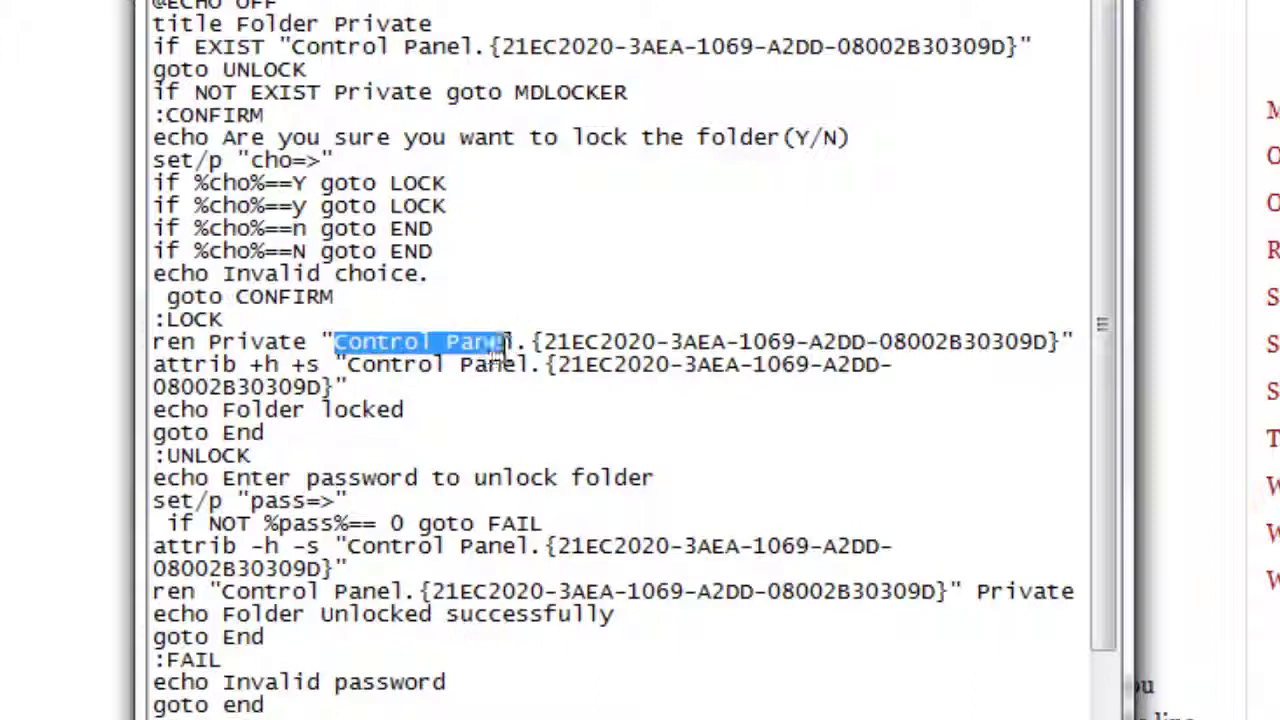
pyautogui.write('wewe')
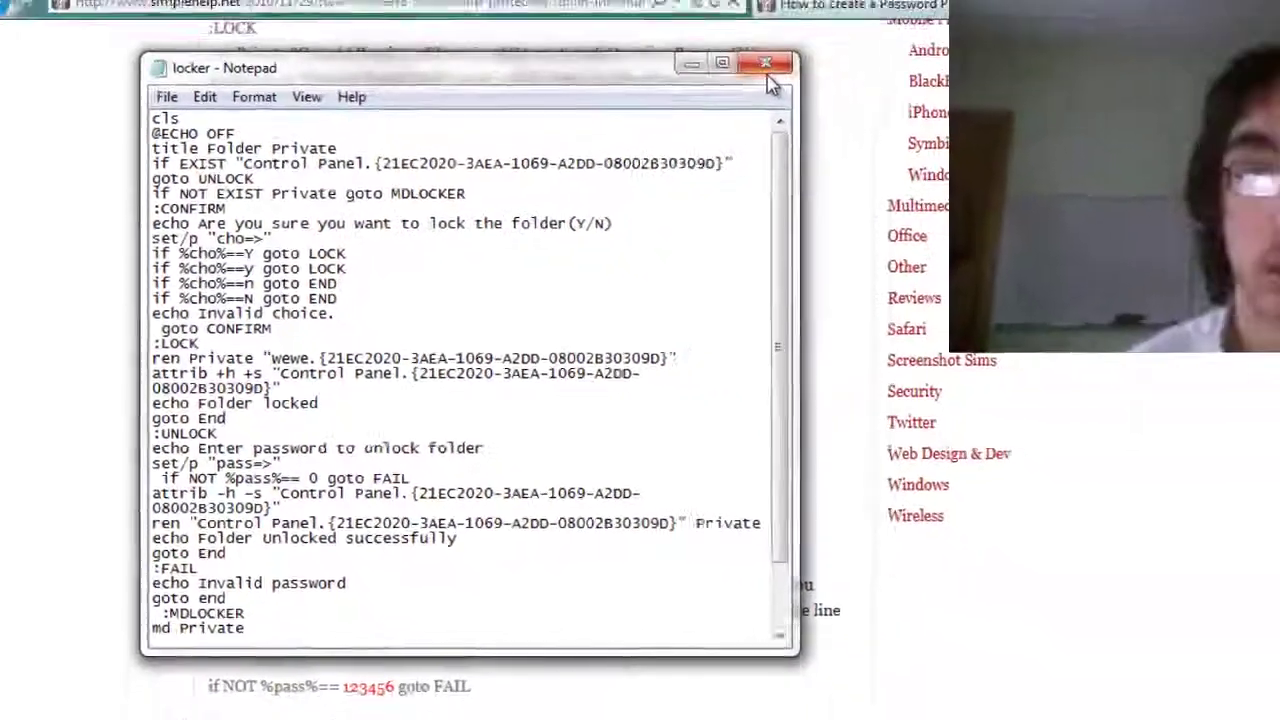
pyautogui.click(765, 66)
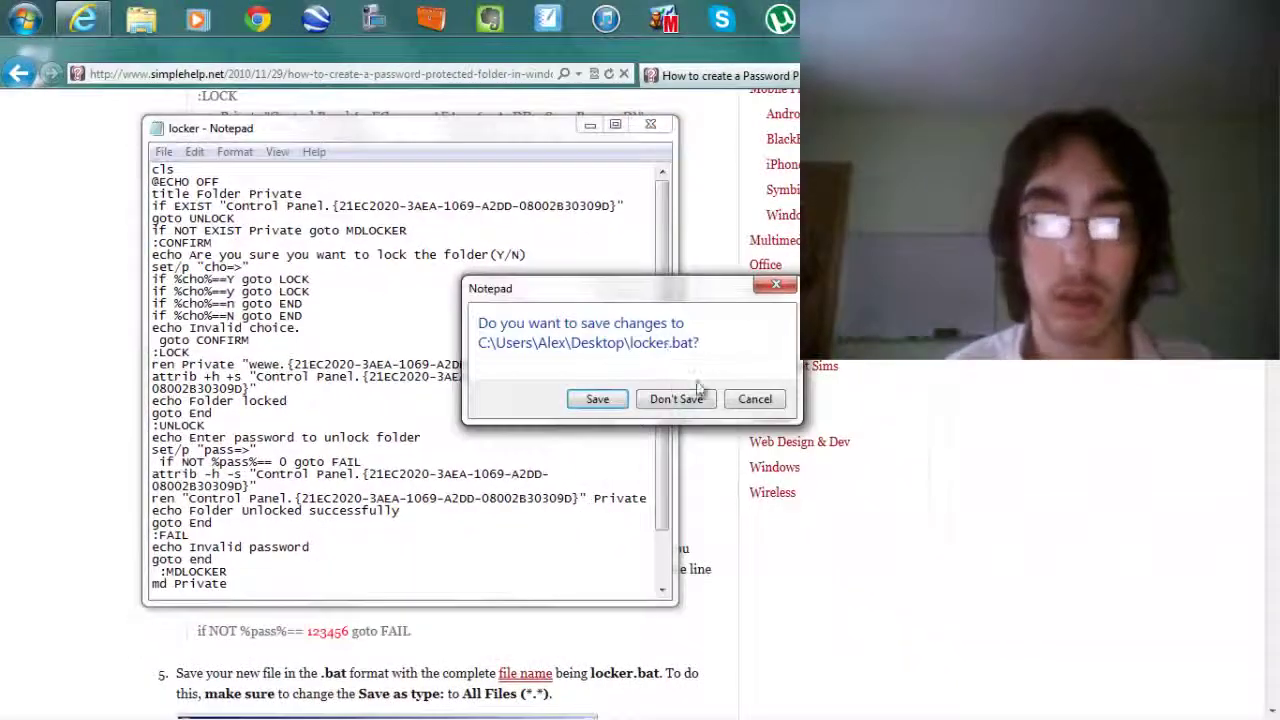
pyautogui.click(678, 398)
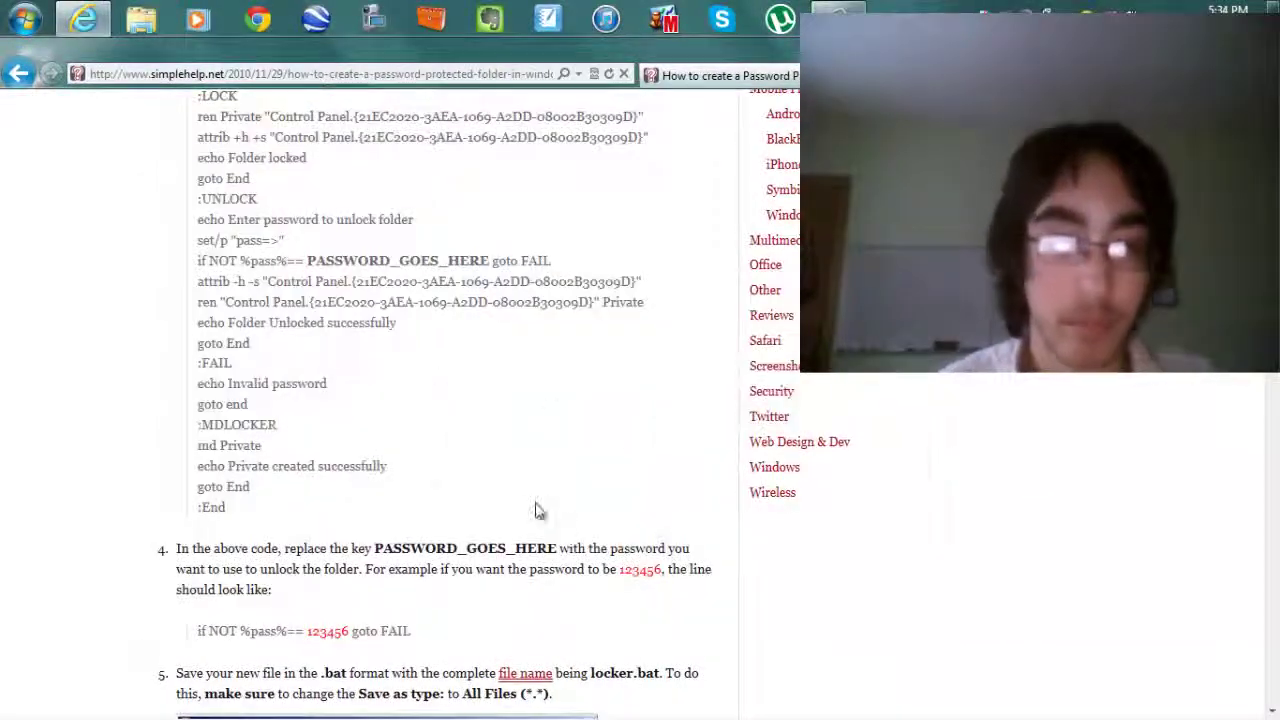
pyautogui.scroll(-5, 535, 511)
# - Reopen the locker script in a fresh Notepad window from the desktop
pyautogui.hotkey('alt', 'Tab')
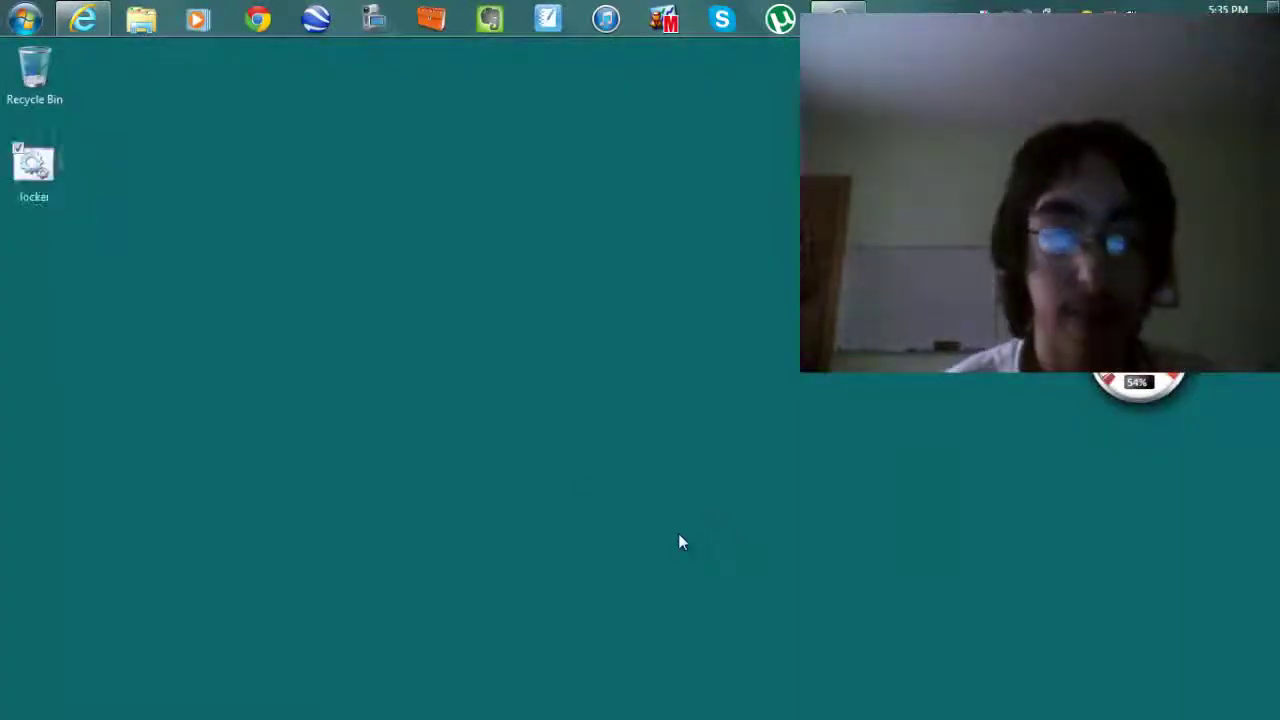
pyautogui.hotkey('alt', 'Tab')
pyautogui.press('super+d')
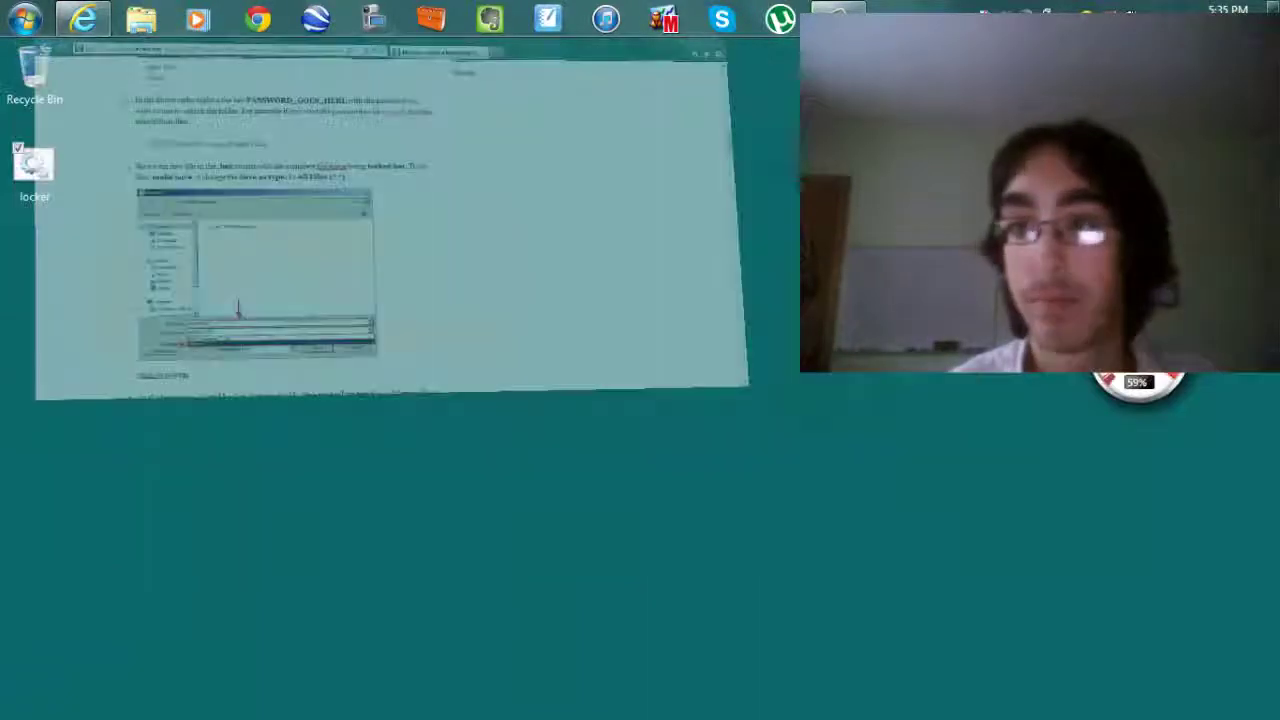
pyautogui.click(25, 18)
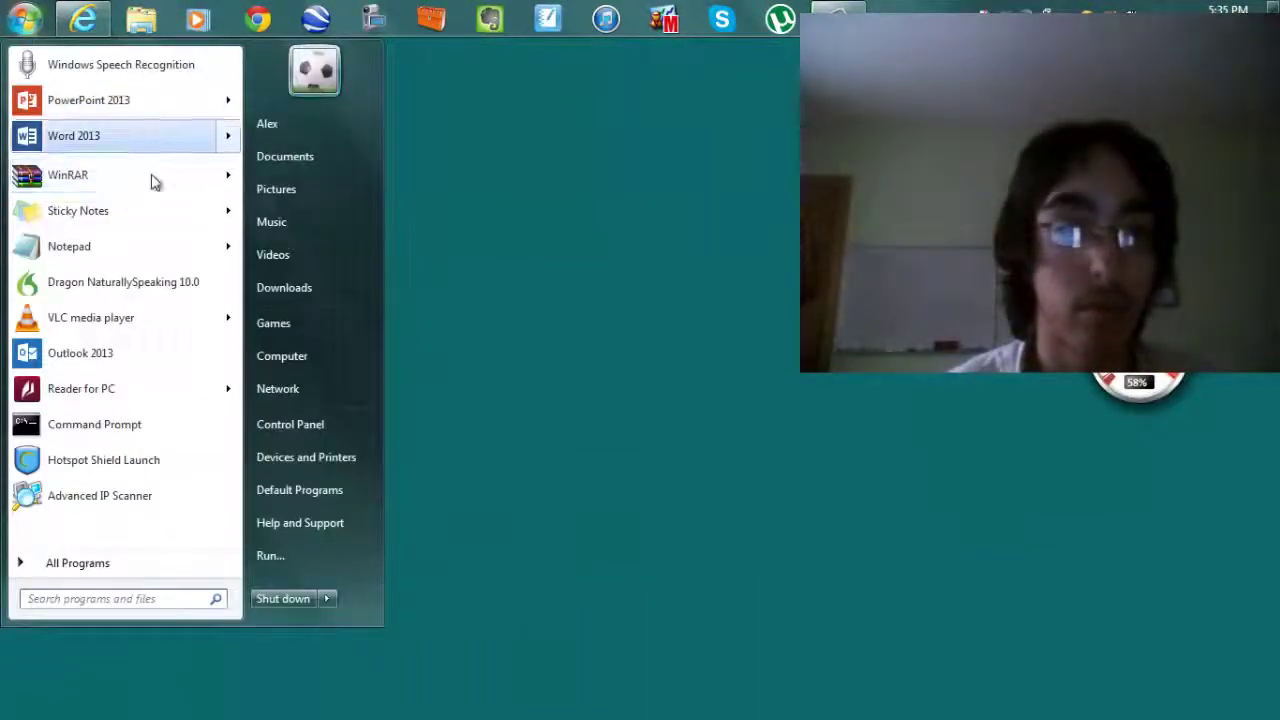
pyautogui.click(151, 251)
pyautogui.moveTo(350, 325); pyautogui.dragTo(350, 326)
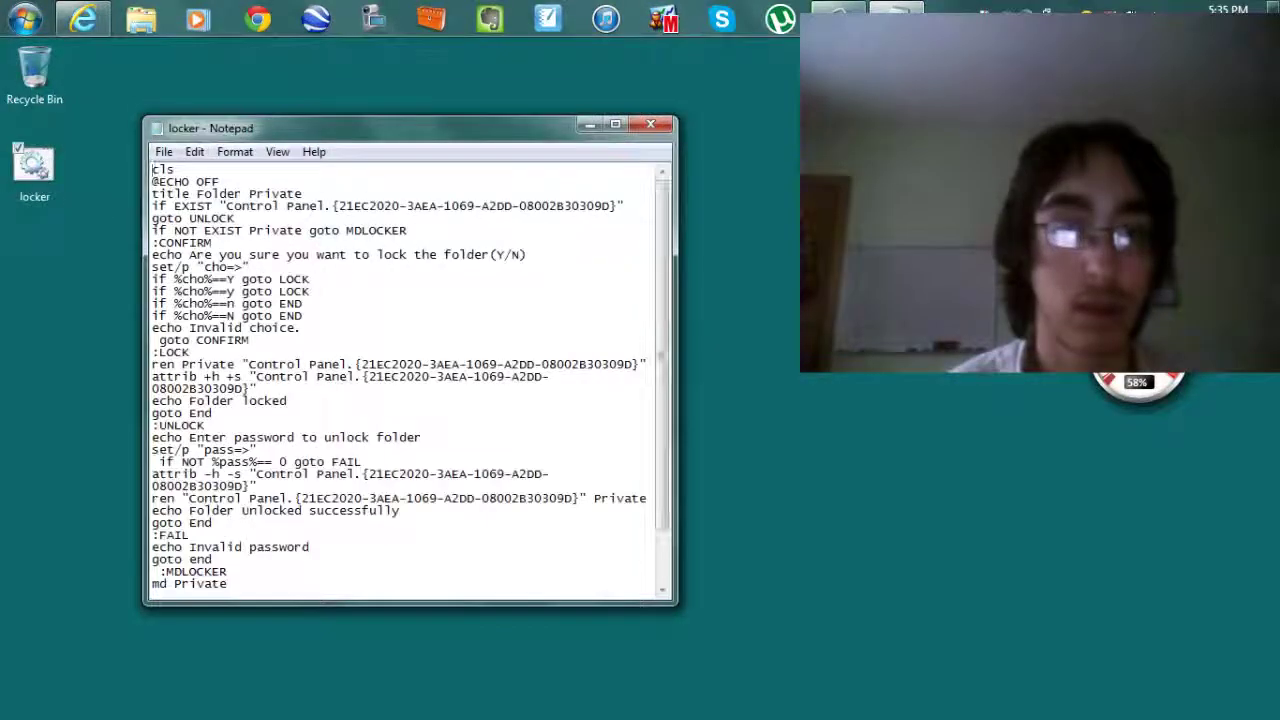
# - In Save As, name the file locker.bat with the All Files type
pyautogui.click(163, 152)
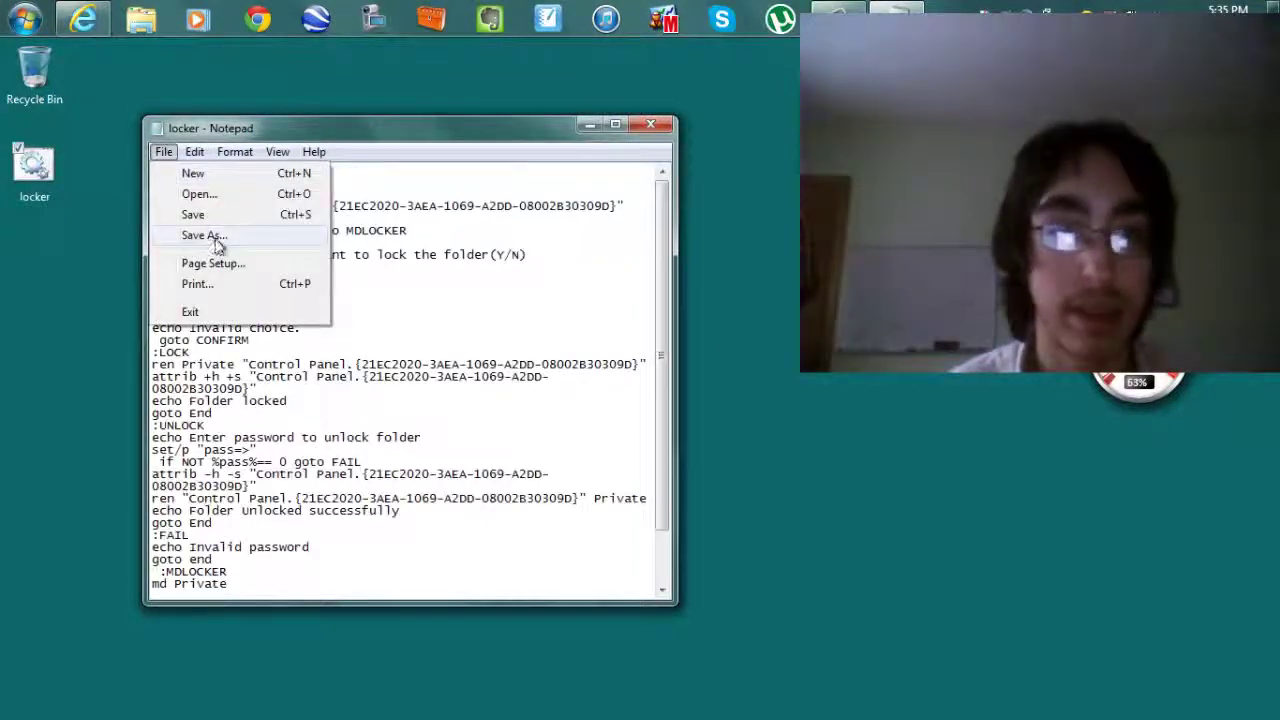
pyautogui.click(217, 240)
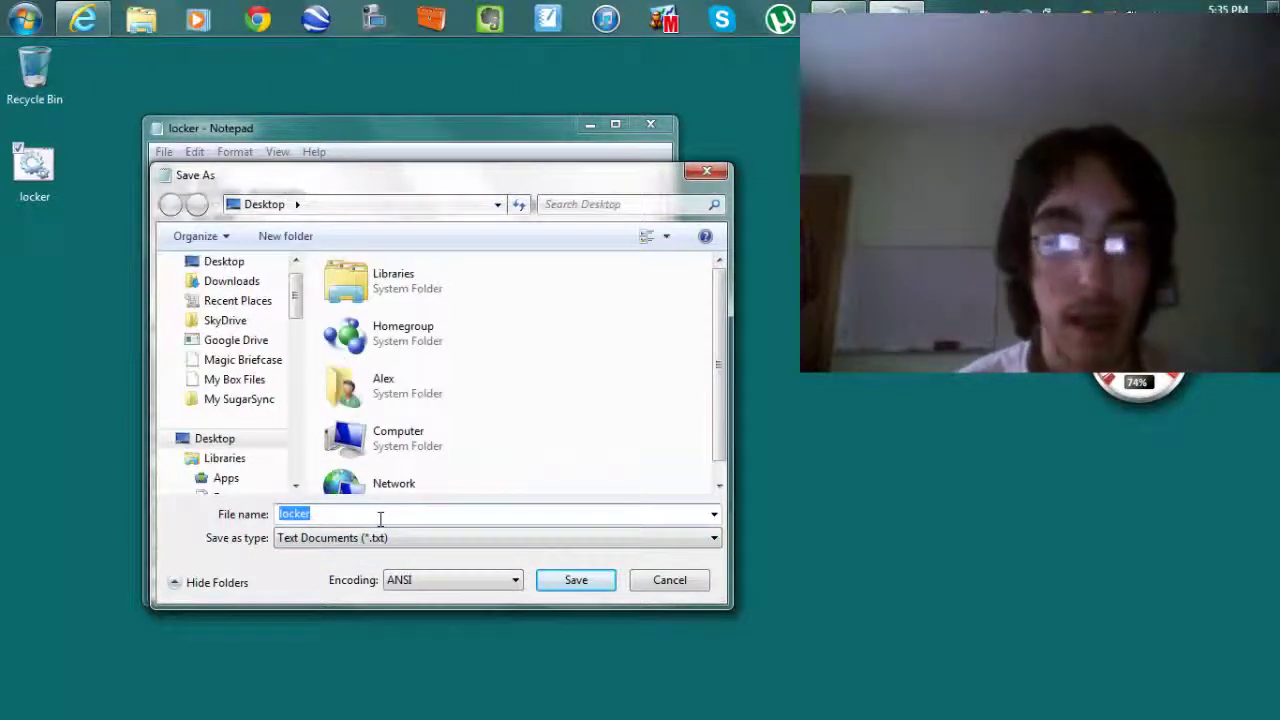
pyautogui.write('.bat')
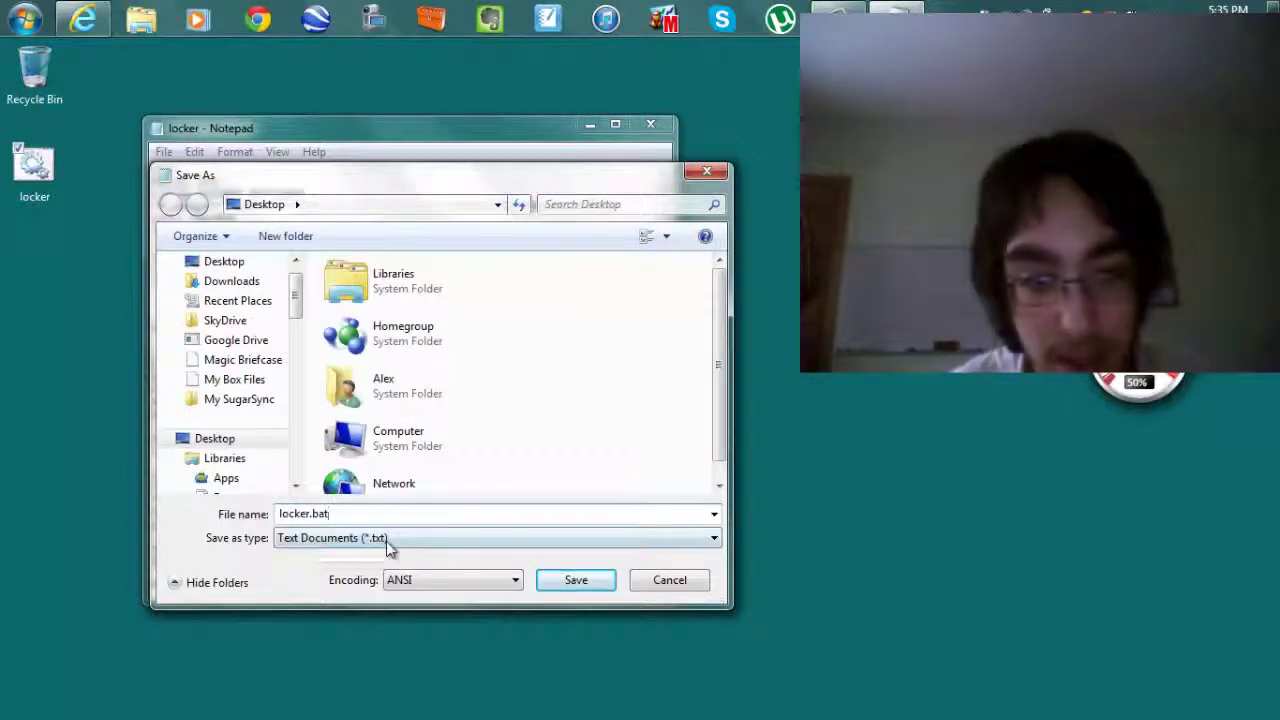
pyautogui.click(390, 545)
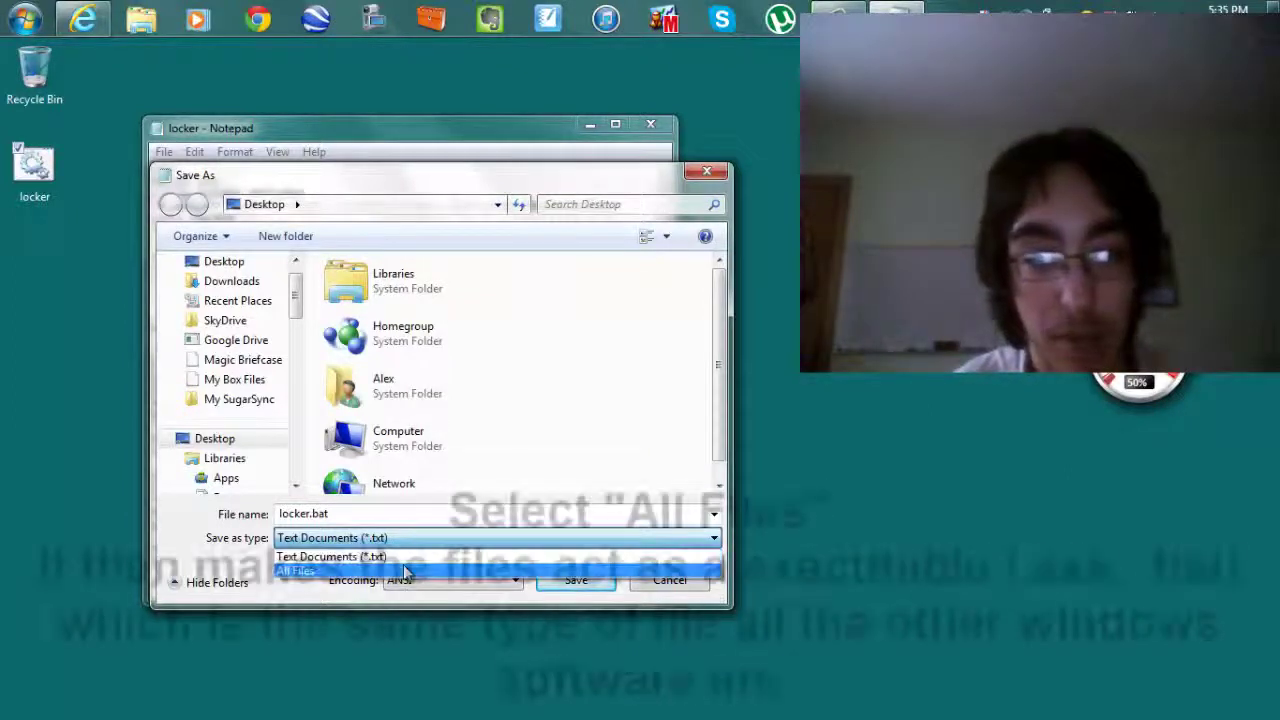
pyautogui.click(295, 570)
pyautogui.doubleClick(351, 514)
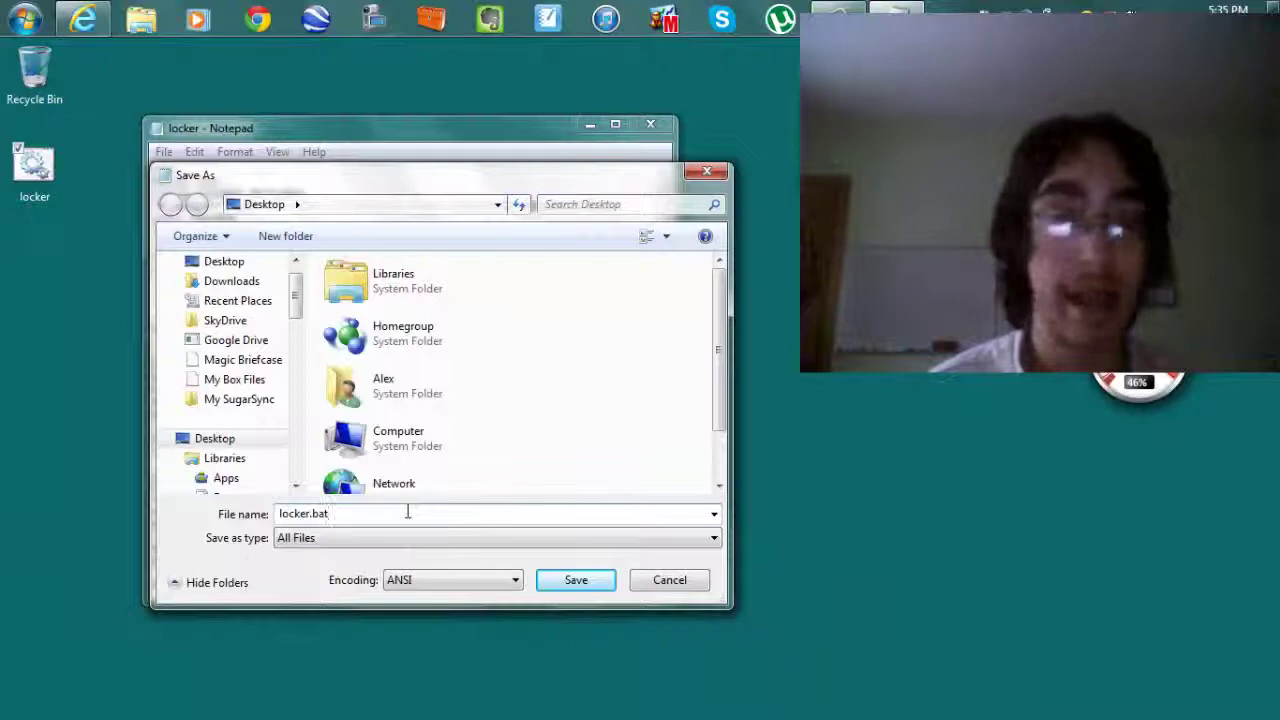
# - Check the tutorial step, then cancel the save and close Notepad
pyautogui.click(83, 18)
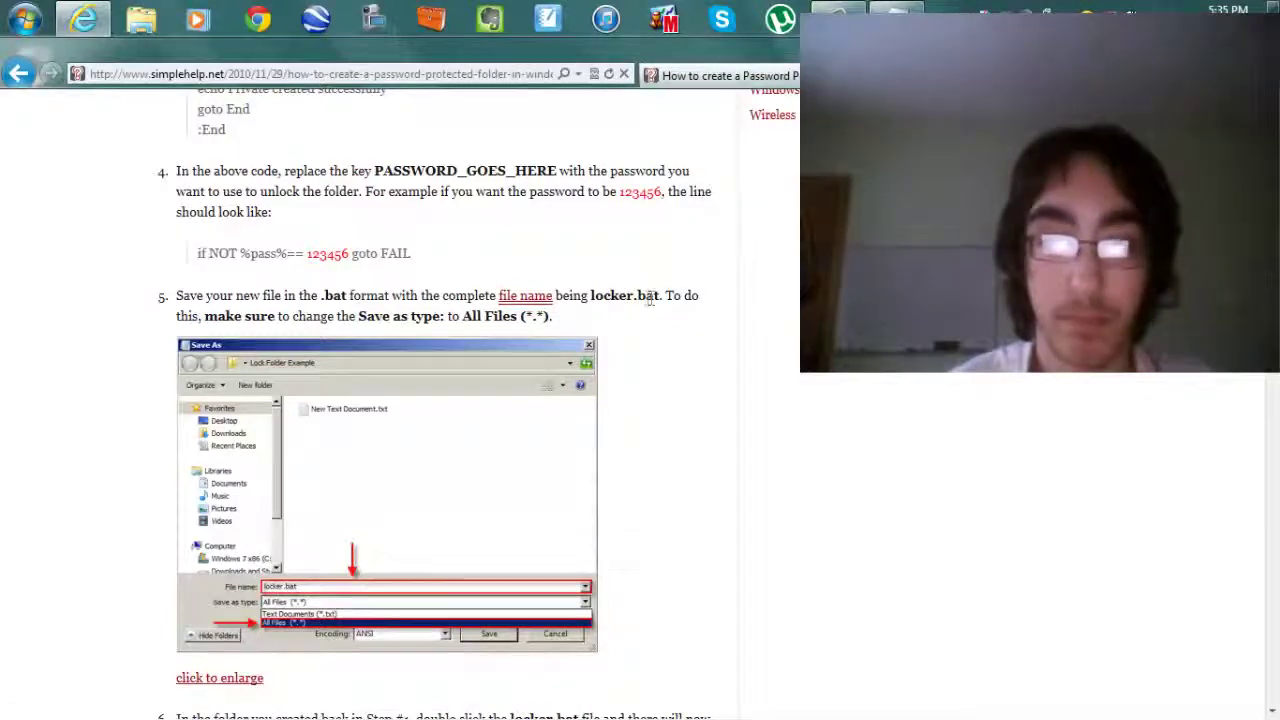
pyautogui.hotkey('alt', 'Tab')
pyautogui.click(670, 581)
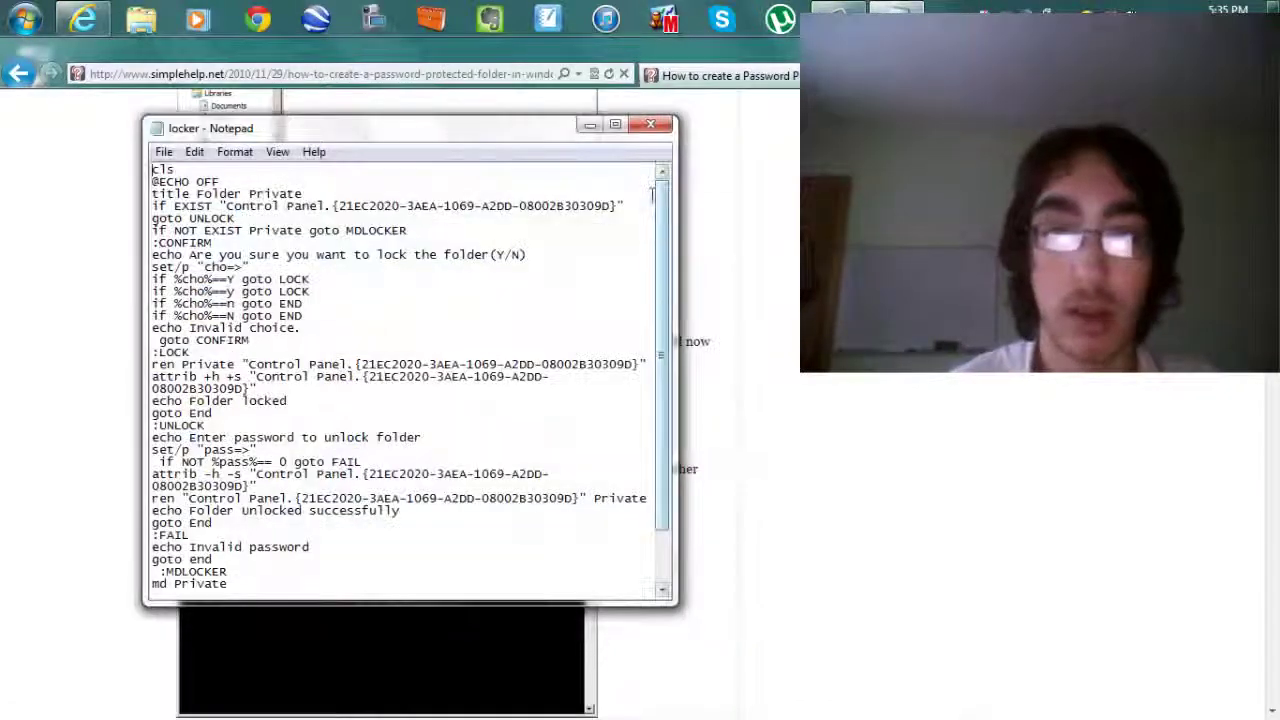
pyautogui.click(650, 124)
# - Run locker.bat, enter the folder password to unlock it, and open the restored Private folder
pyautogui.scroll(-3, 734, 496)
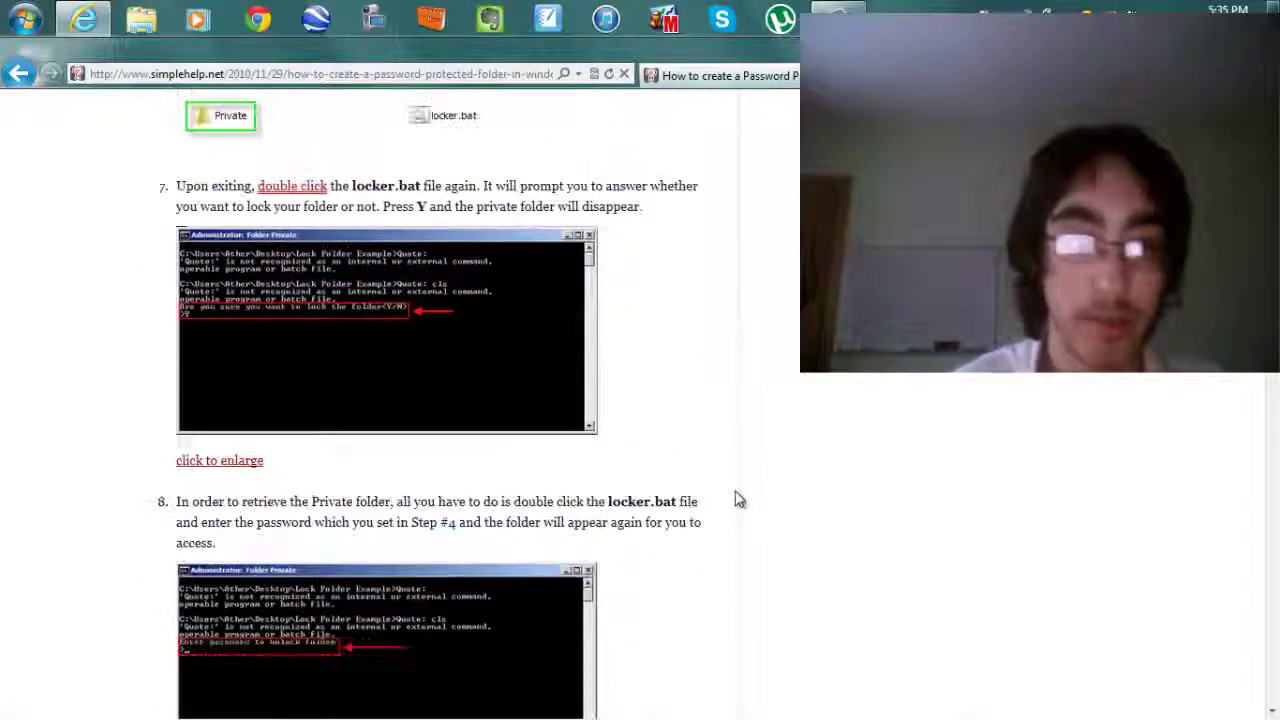
pyautogui.press('super+d')
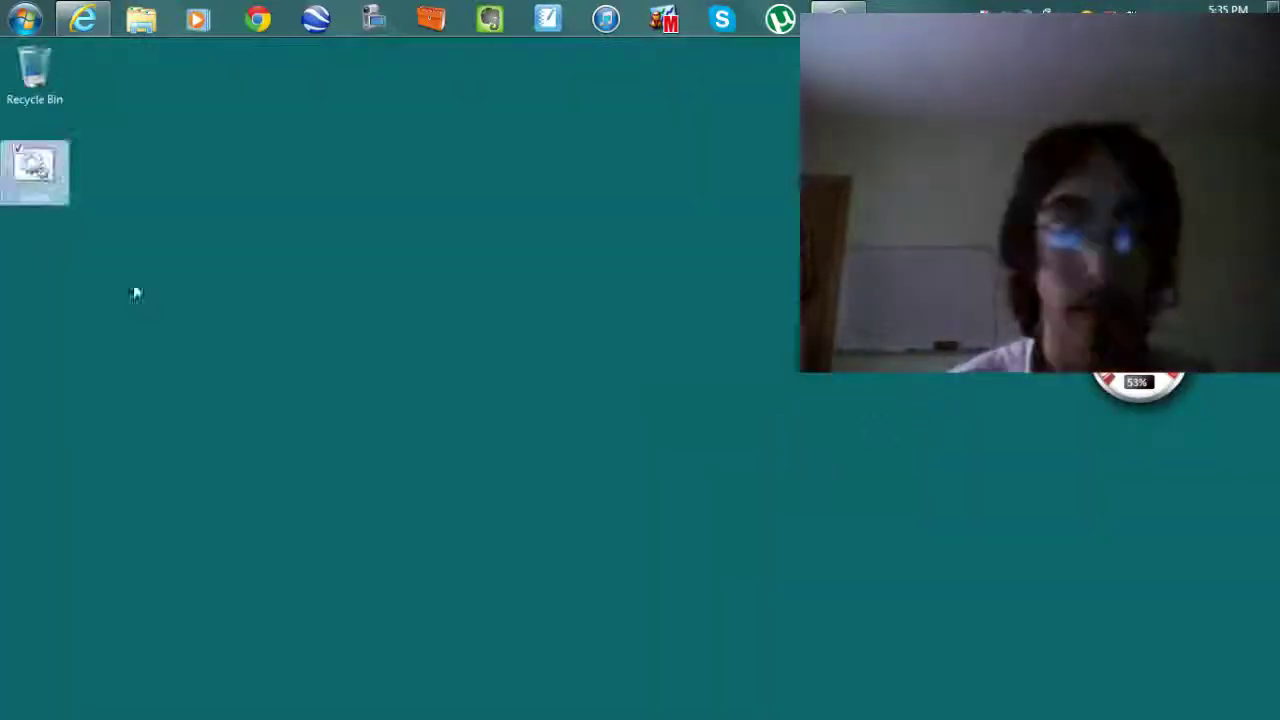
pyautogui.doubleClick(30, 158)
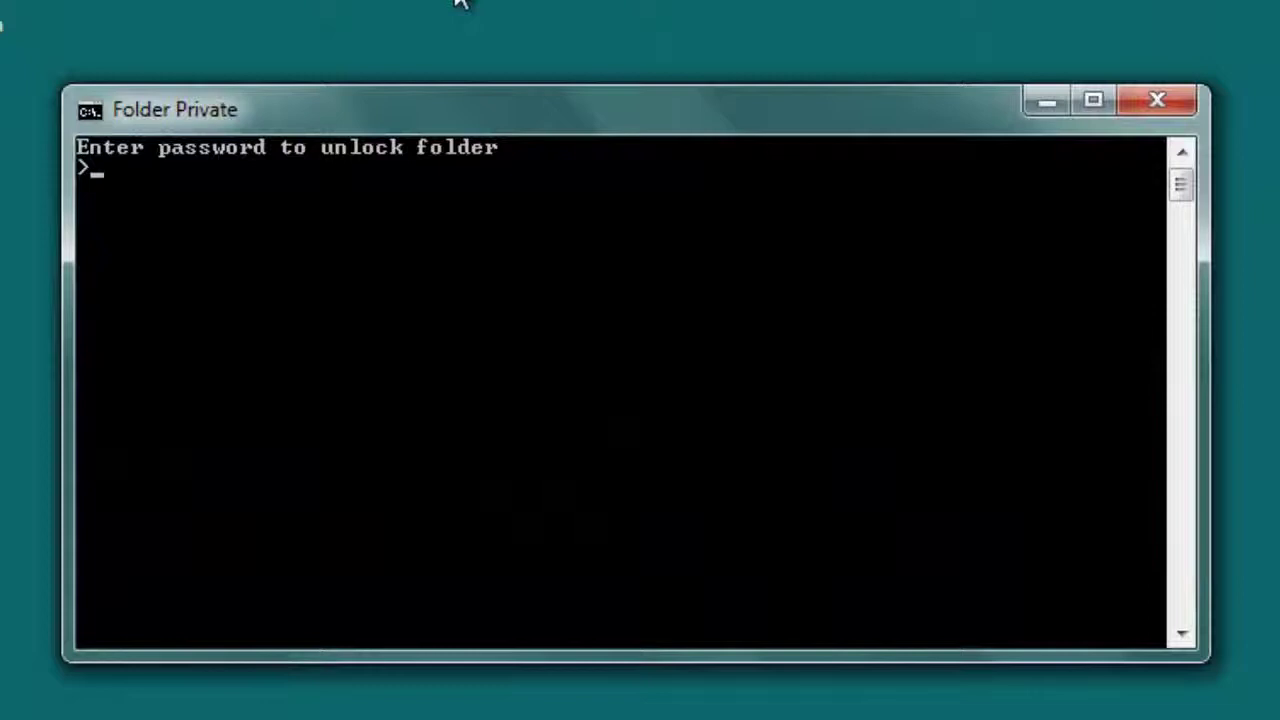
pyautogui.write('0')
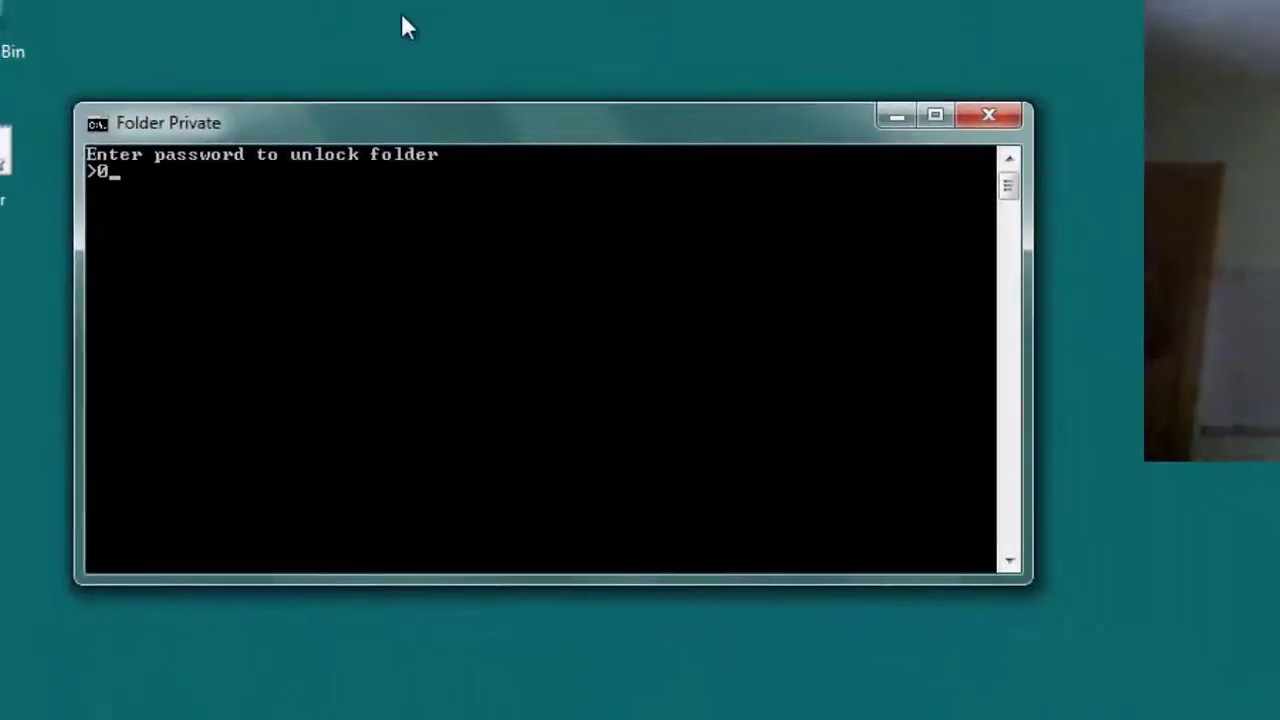
pyautogui.press('Return')
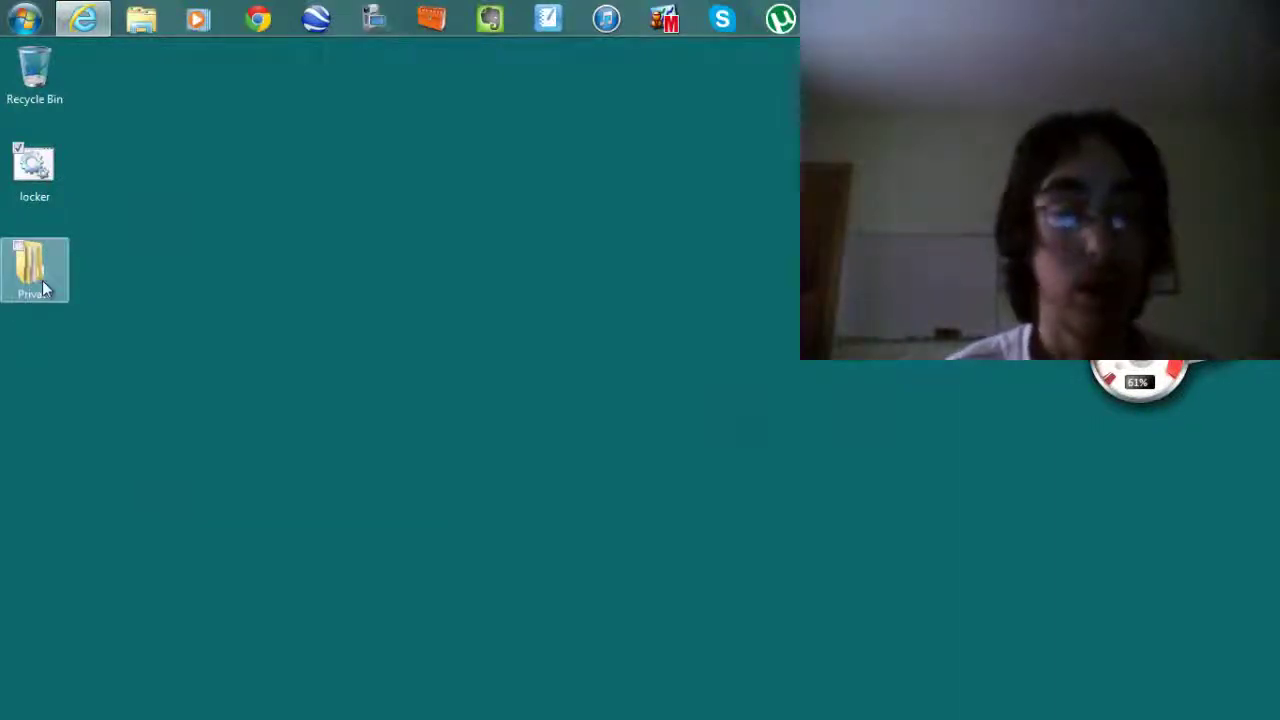
pyautogui.doubleClick(42, 286)
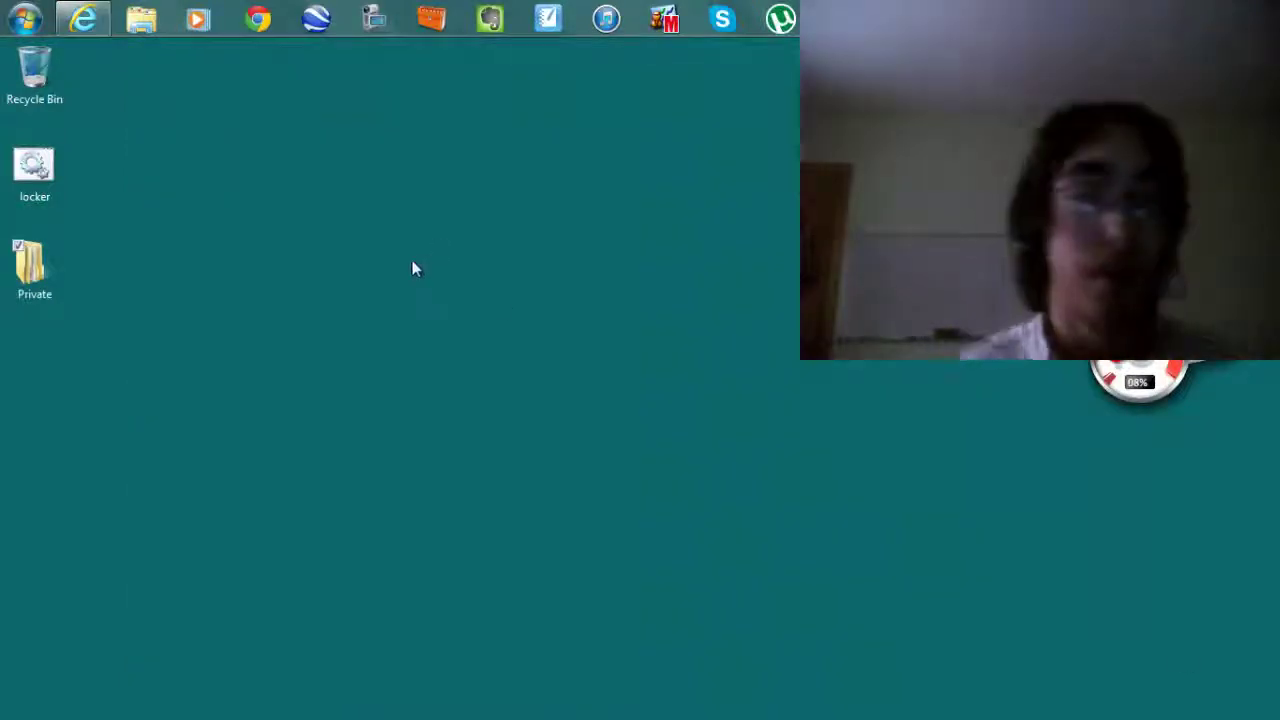
# - Open the Private folder, then run locker.bat and answer N at the lock prompt
pyautogui.doubleClick(30, 297)
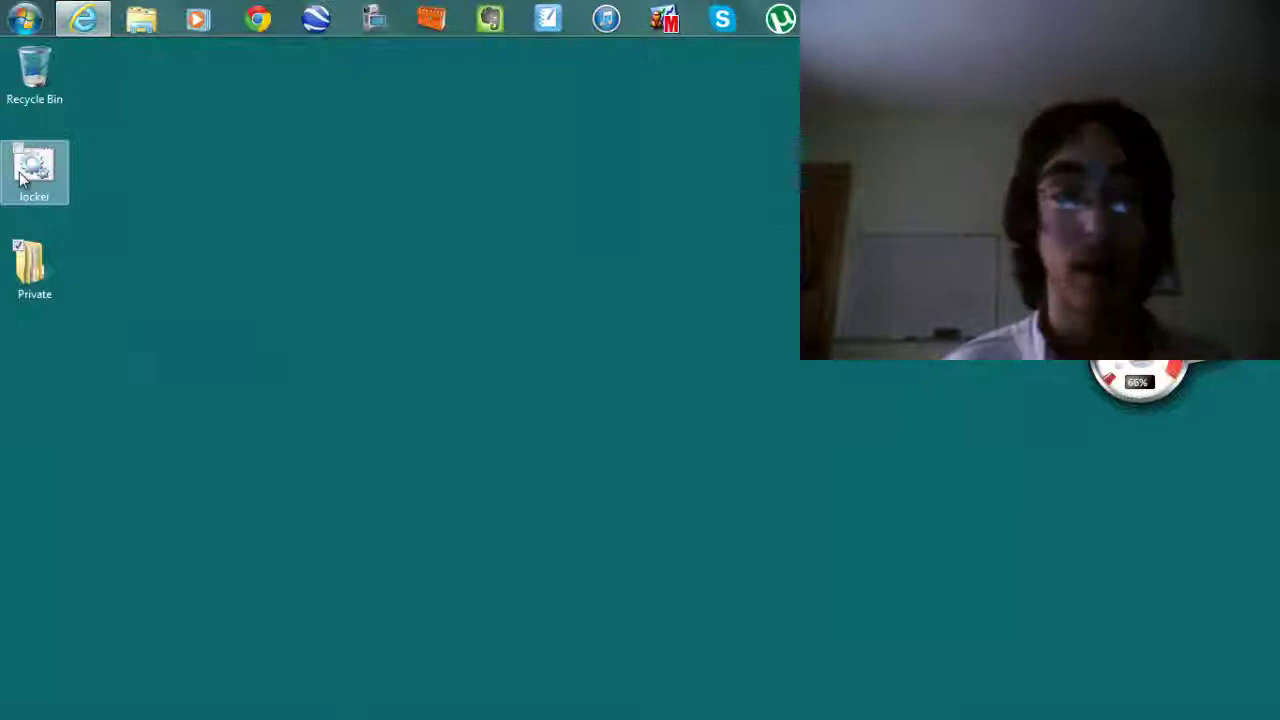
pyautogui.doubleClick(28, 172)
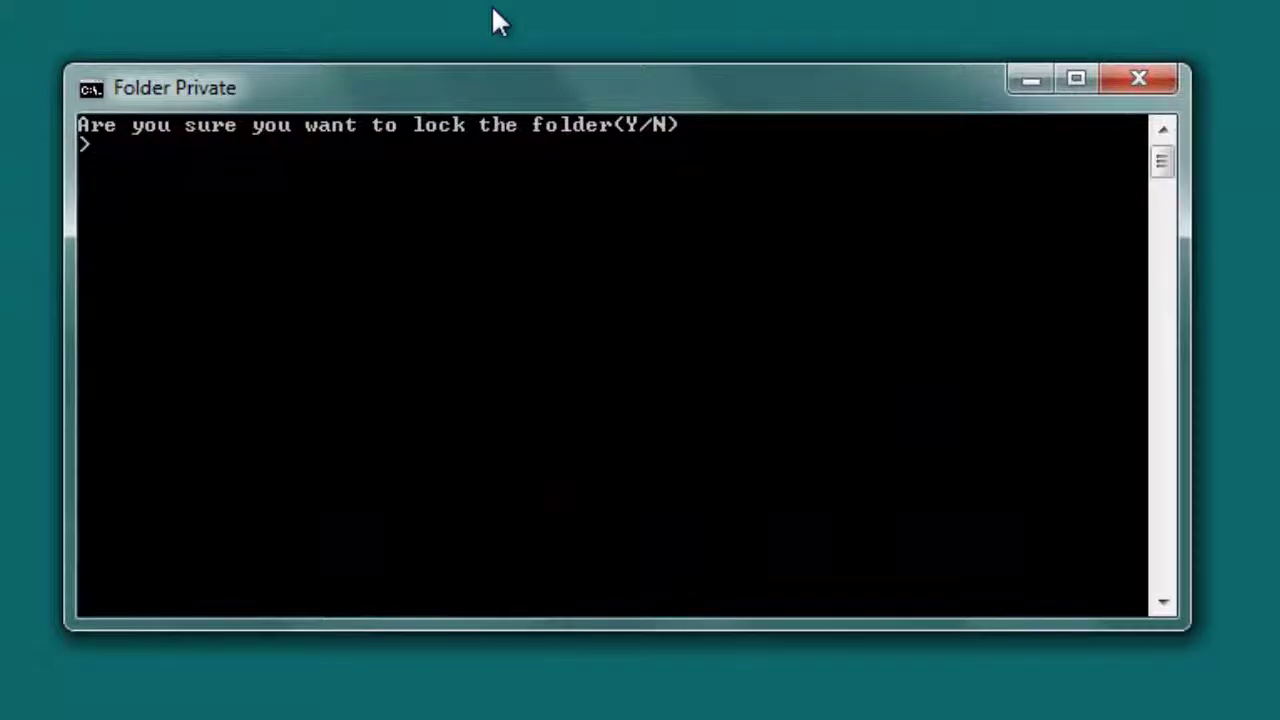
pyautogui.write('n')
pyautogui.press('Return')
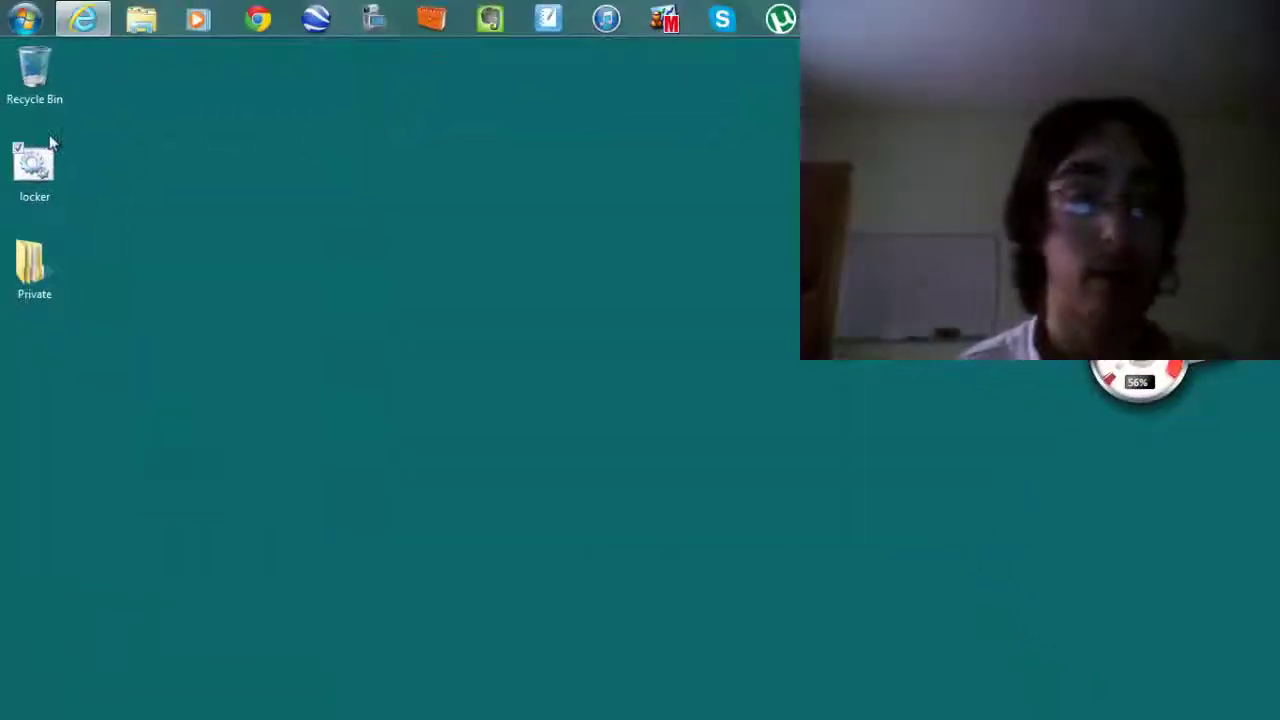
# - Run locker.bat again and answer Y to lock the Private folder
pyautogui.doubleClick(32, 165)
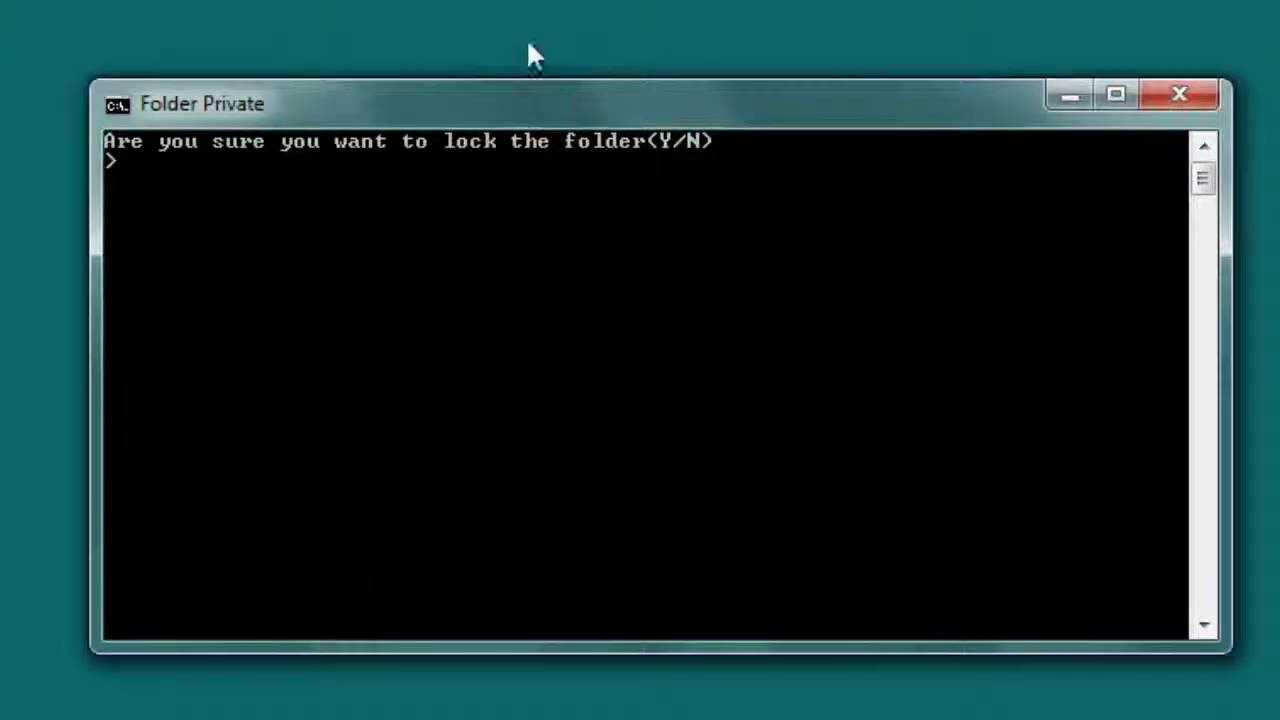
pyautogui.write('y')
pyautogui.press('Return')
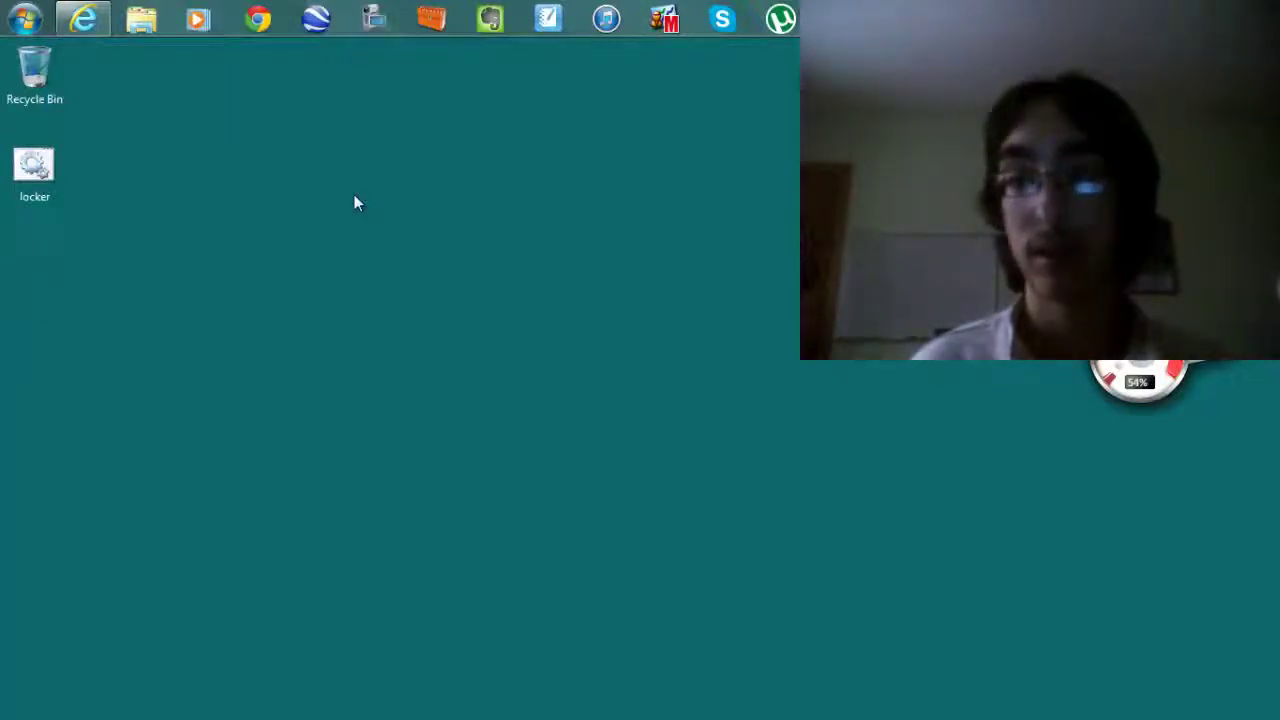
# - Set the Hidden attribute on the locker file through its Properties
pyautogui.rightClick(24, 166)
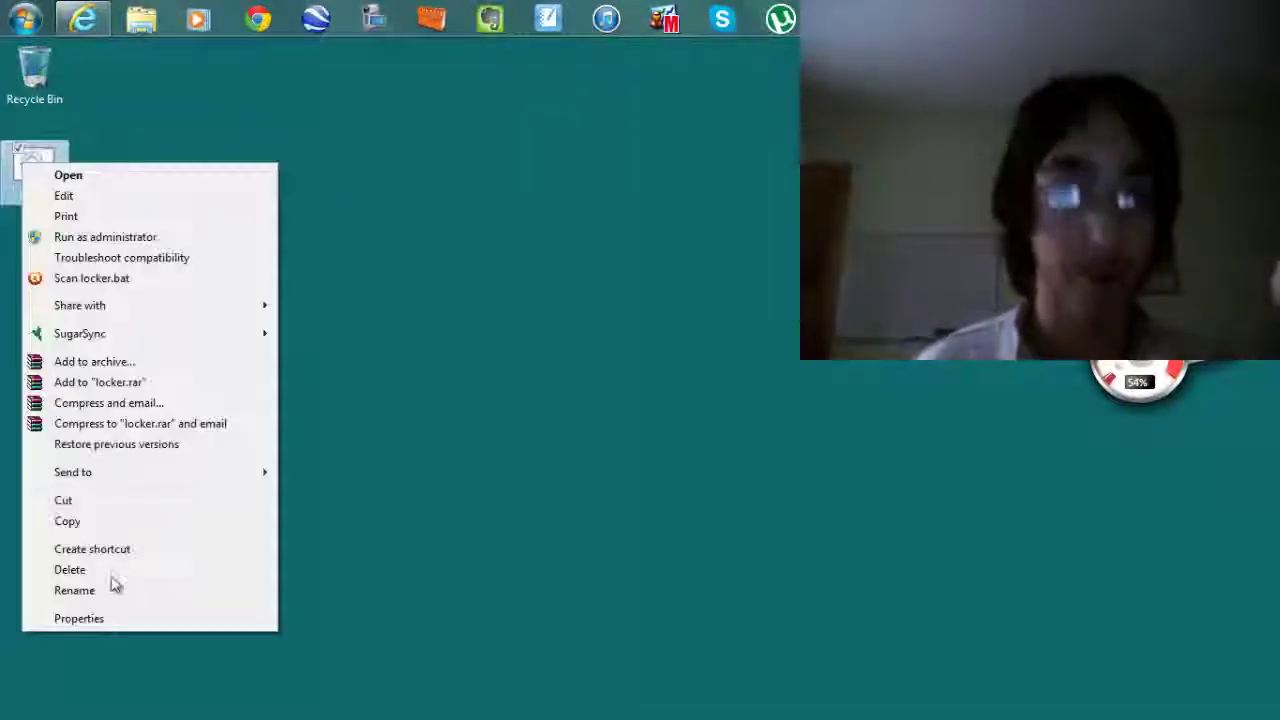
pyautogui.click(117, 618)
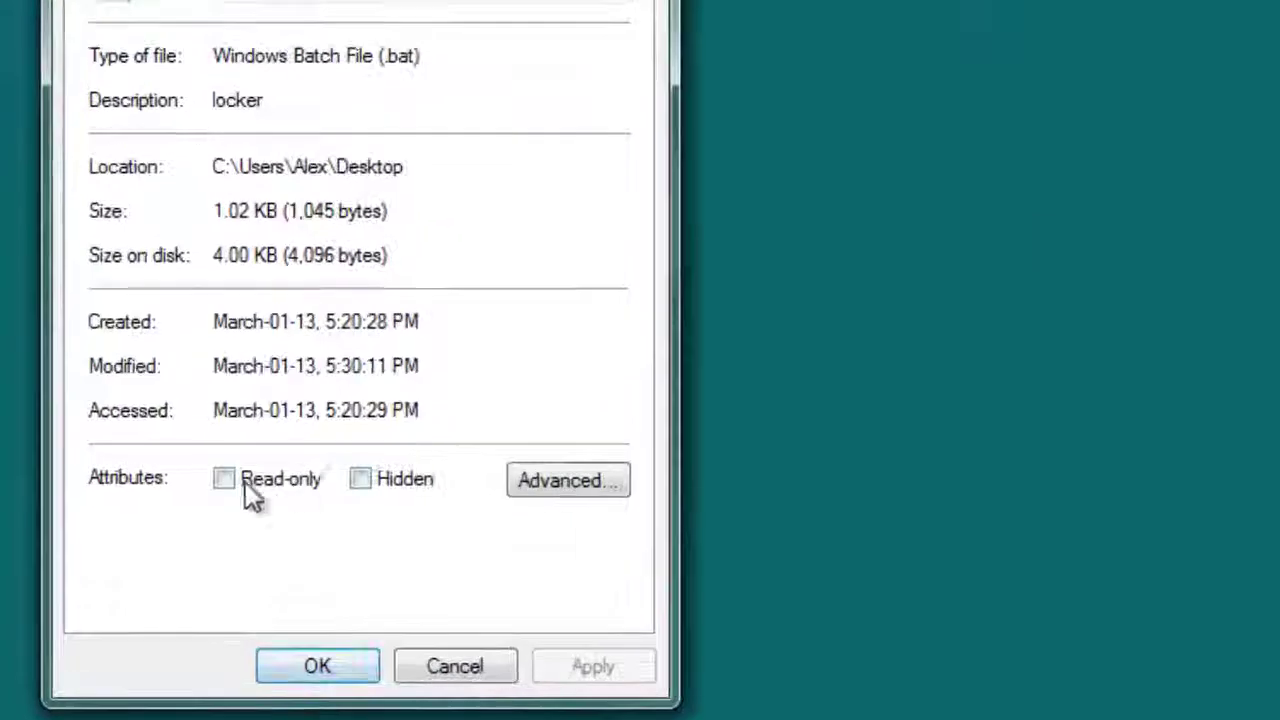
pyautogui.click(360, 479)
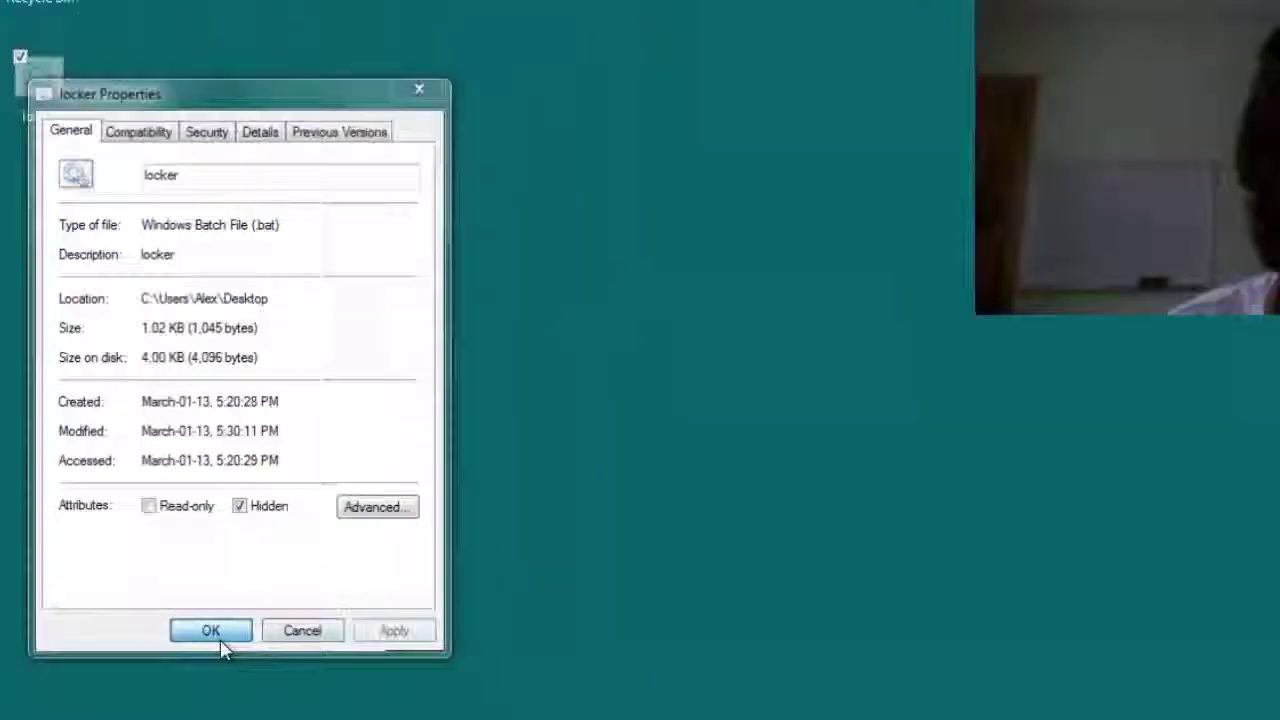
pyautogui.click(284, 656)
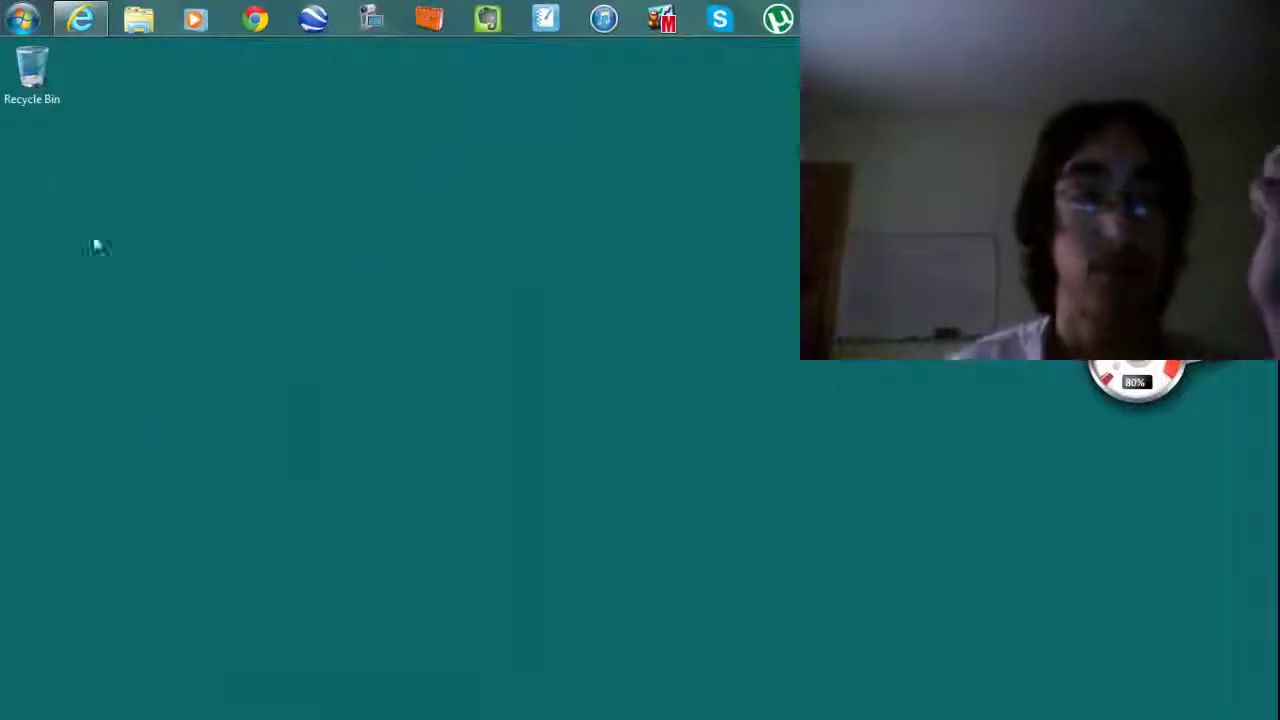
# - In a Desktop Explorer window, enable Show hidden files, folders, and drives in Folder Options
pyautogui.press('alt')
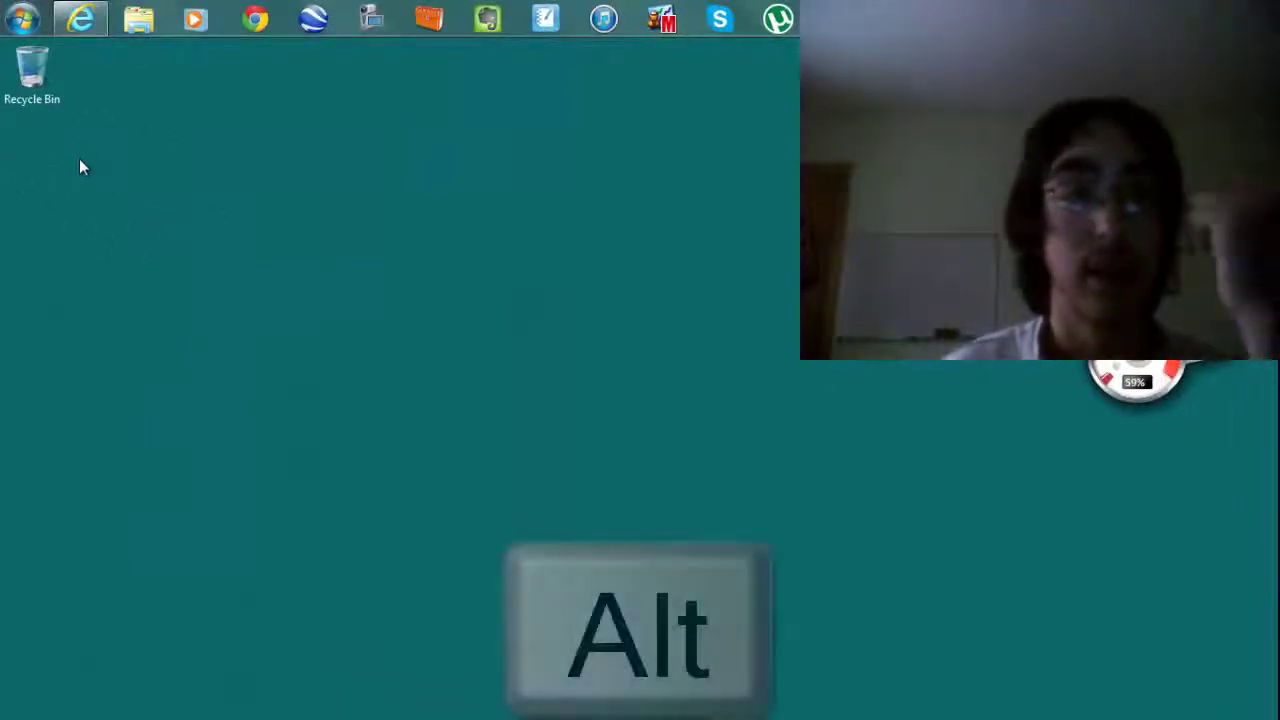
pyautogui.click(138, 18)
pyautogui.press('alt')
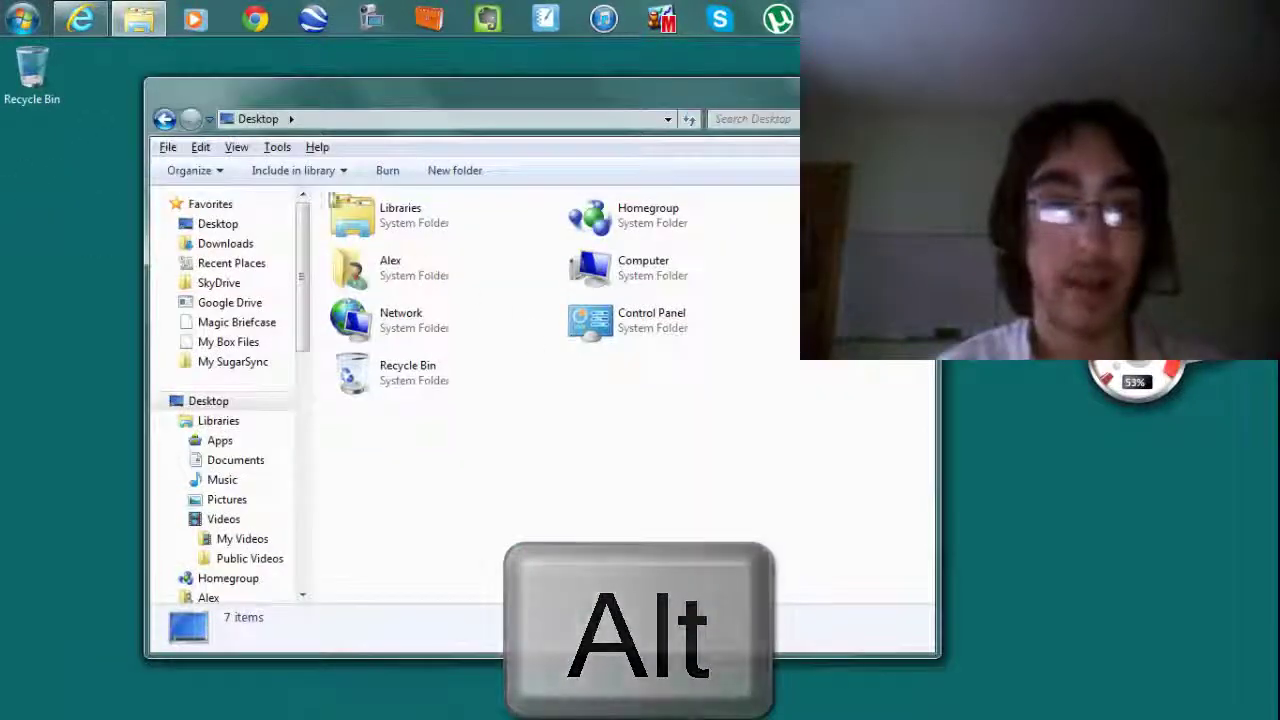
pyautogui.click(277, 147)
pyautogui.click(320, 240)
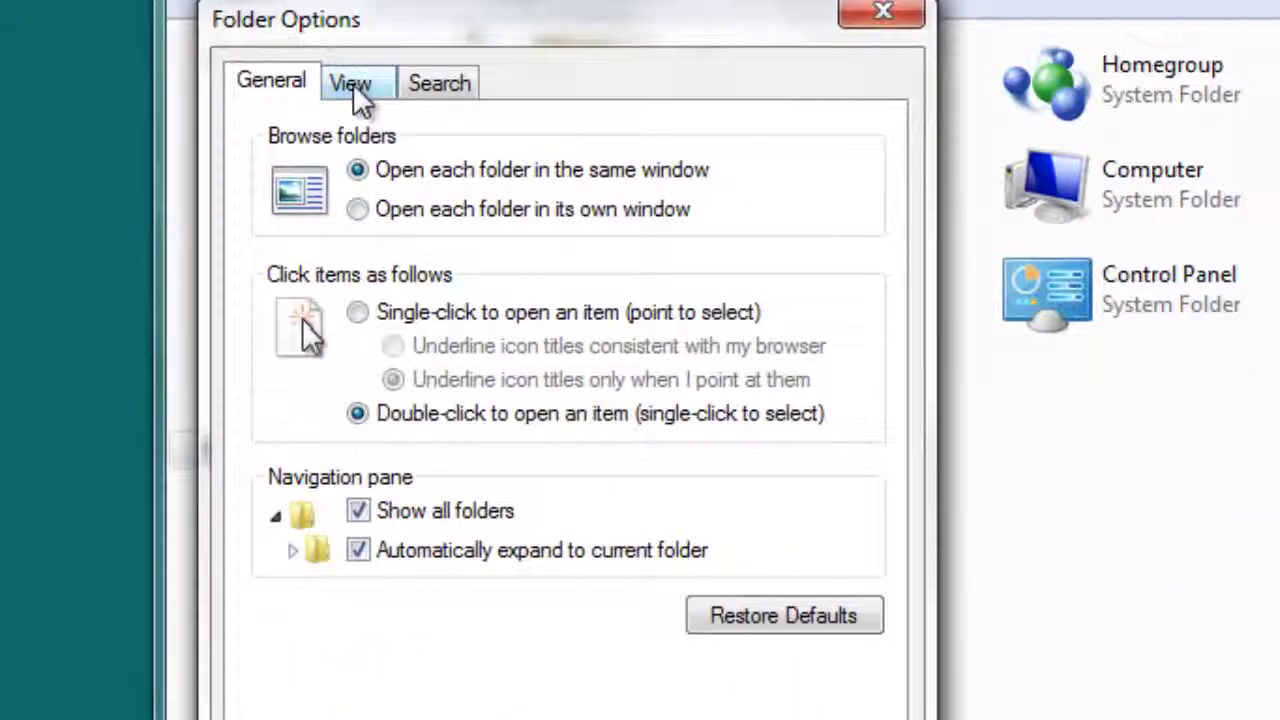
pyautogui.click(351, 85)
pyautogui.click(439, 602)
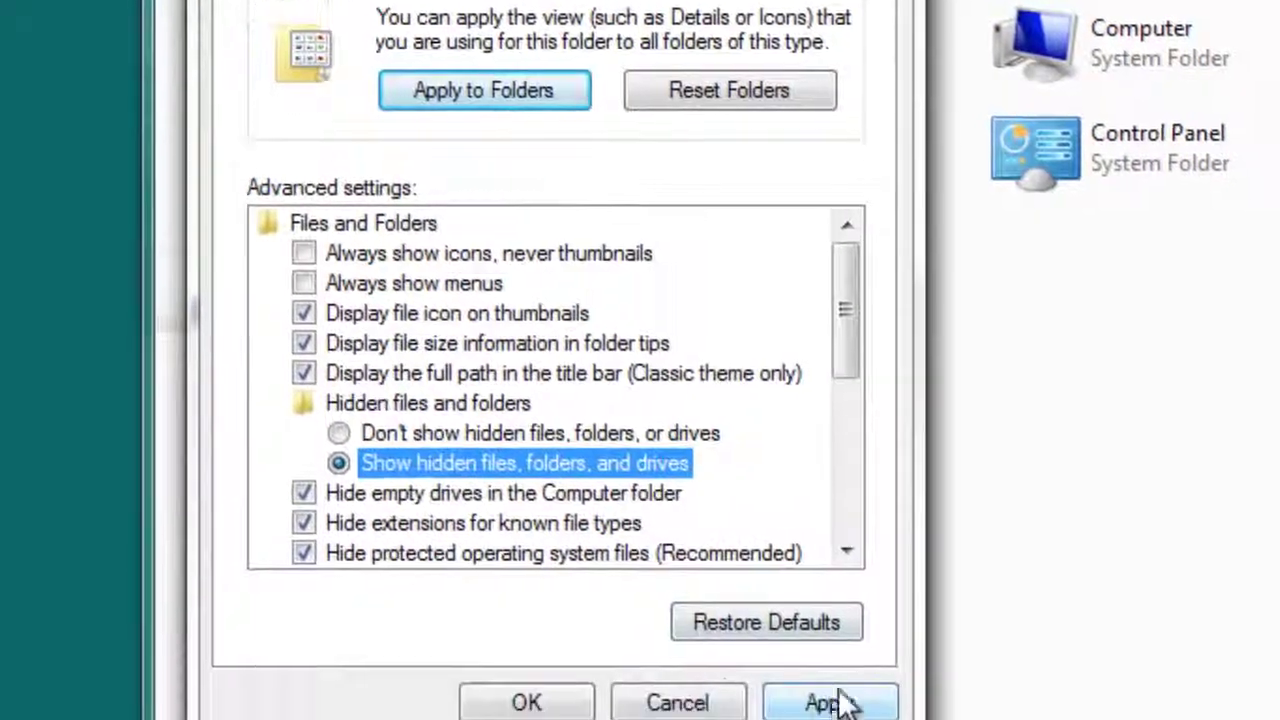
pyautogui.click(840, 703)
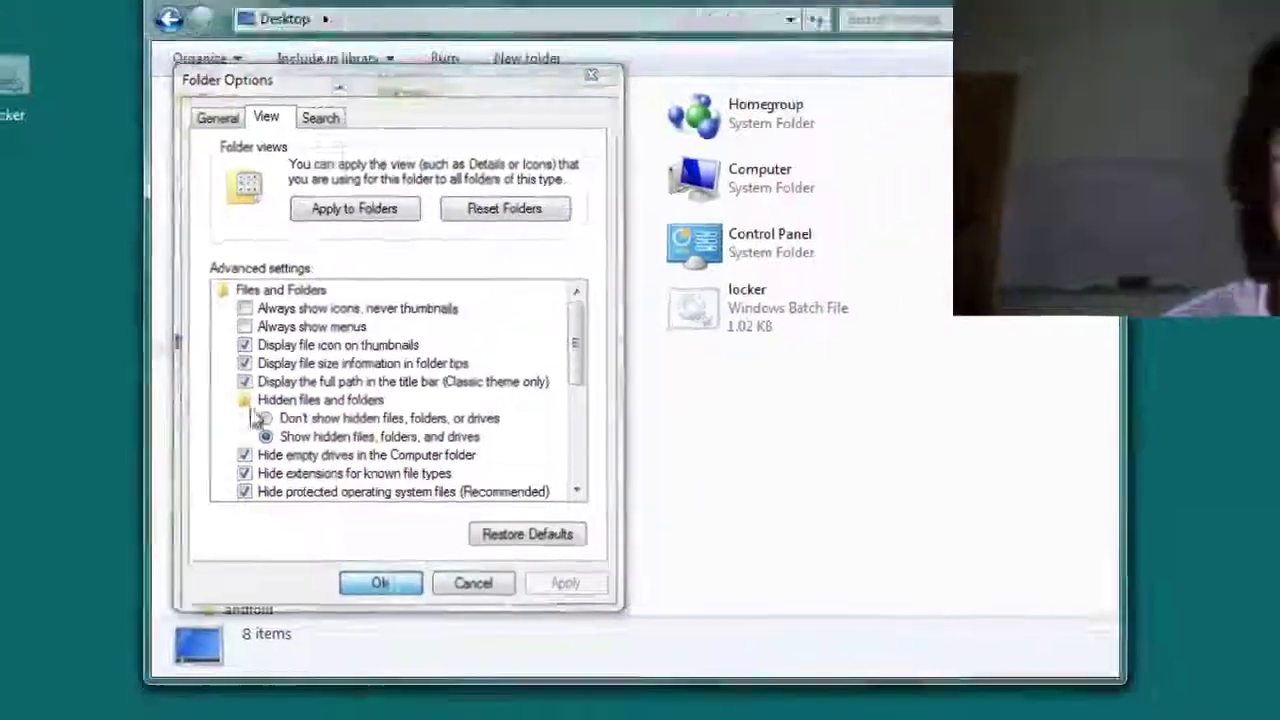
pyautogui.click(527, 702)
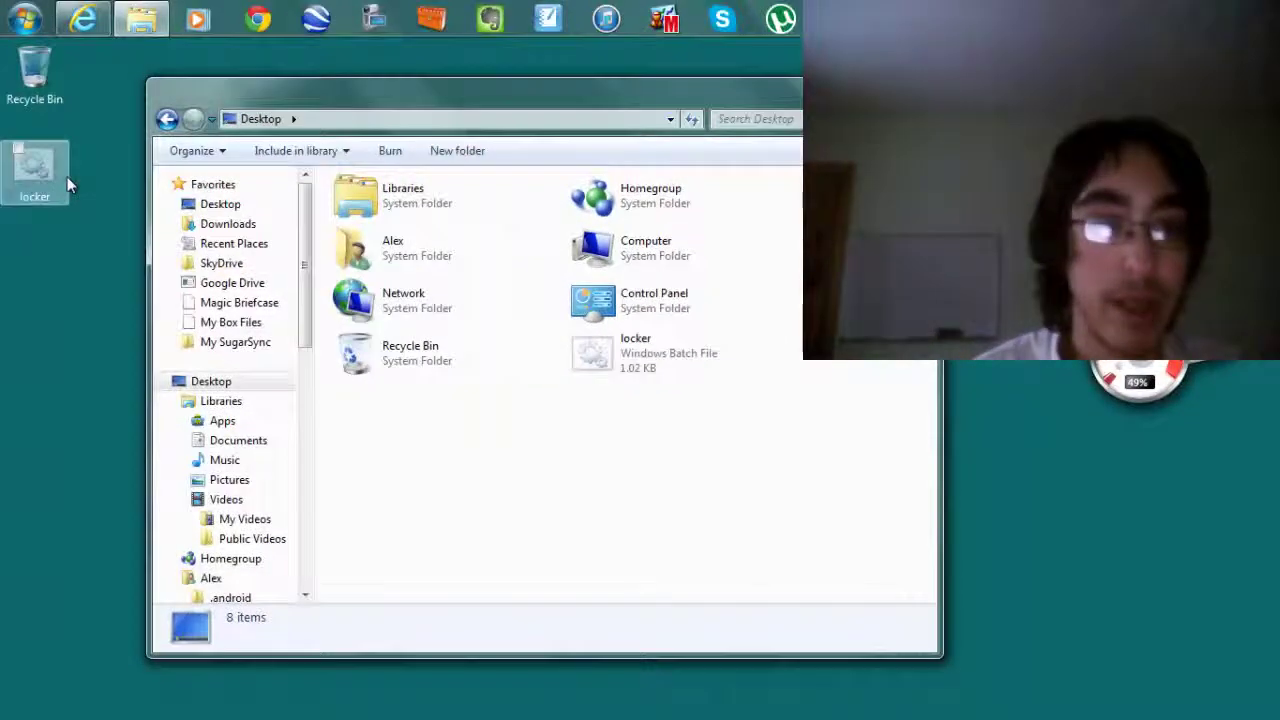
pyautogui.click(68, 184)
pyautogui.rightClick(68, 184)
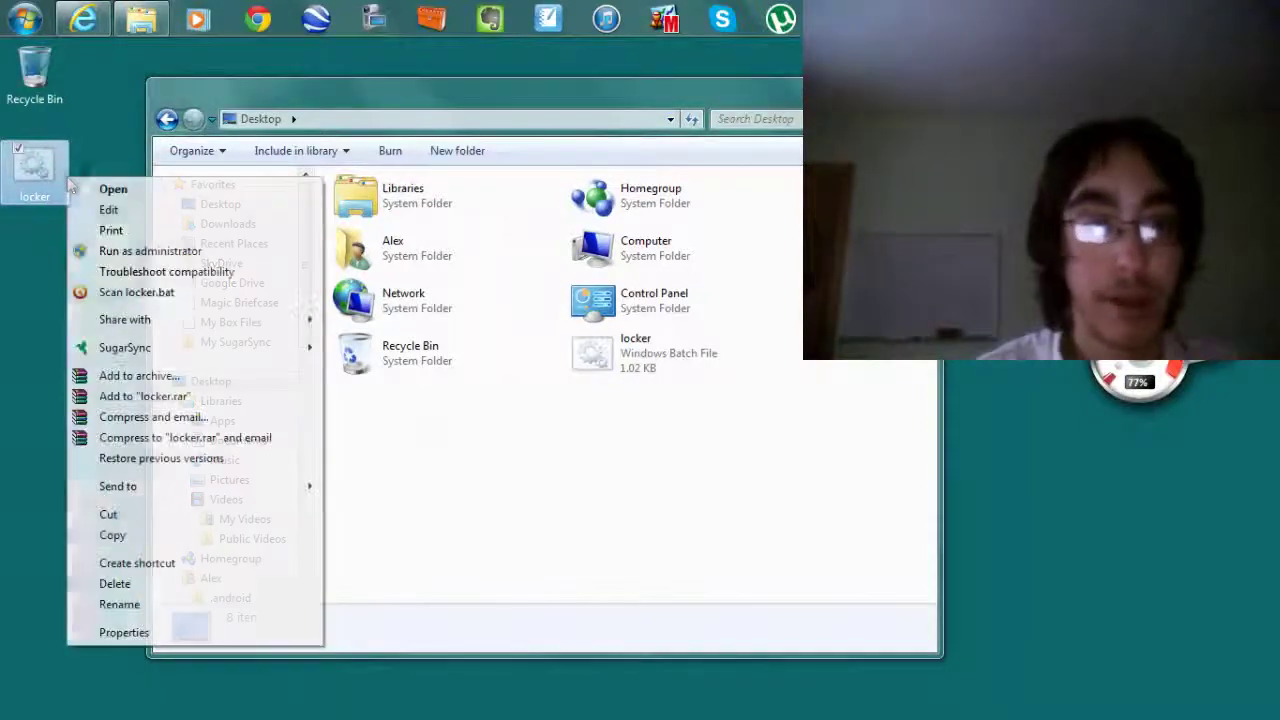
pyautogui.click(112, 632)
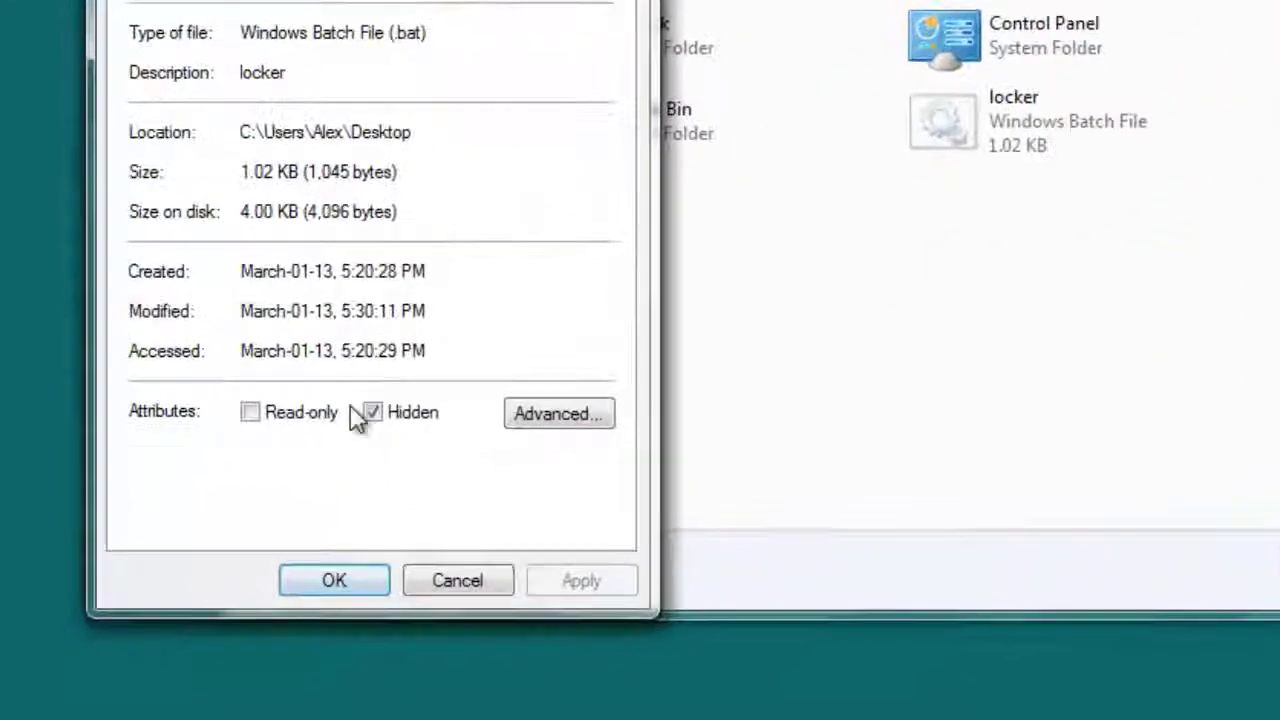
pyautogui.click(437, 550)
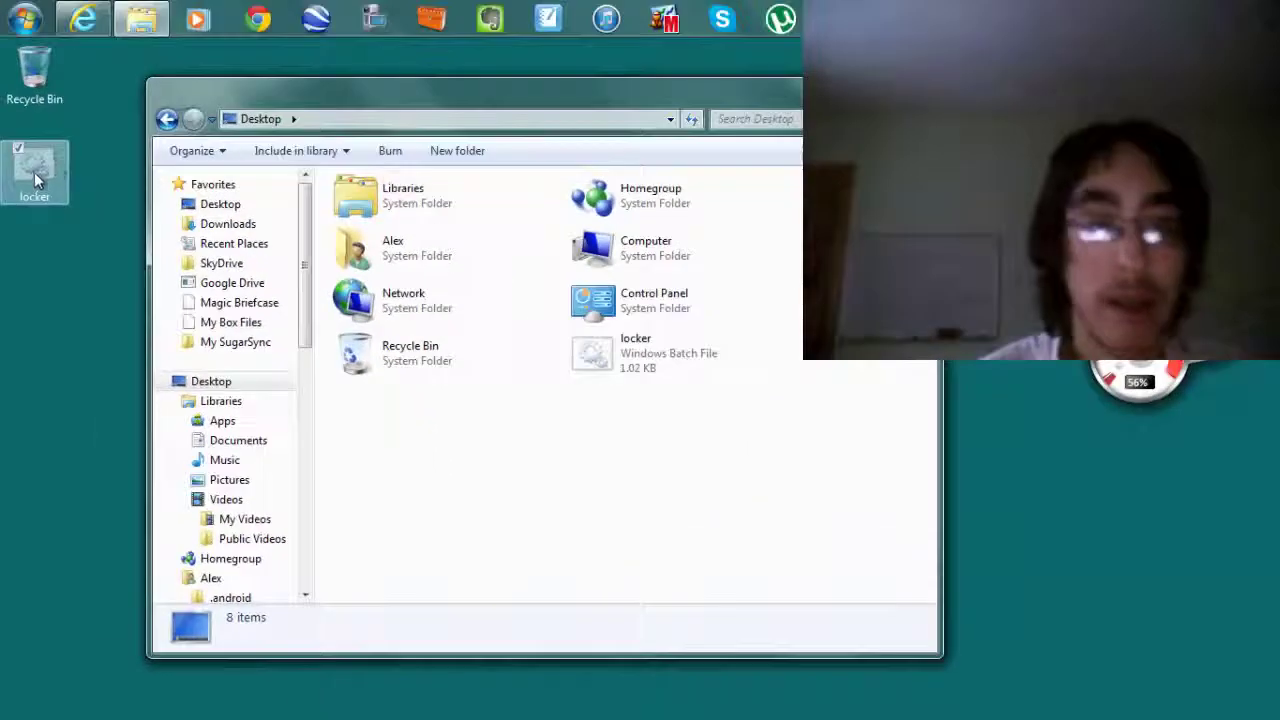
pyautogui.doubleClick(33, 173)
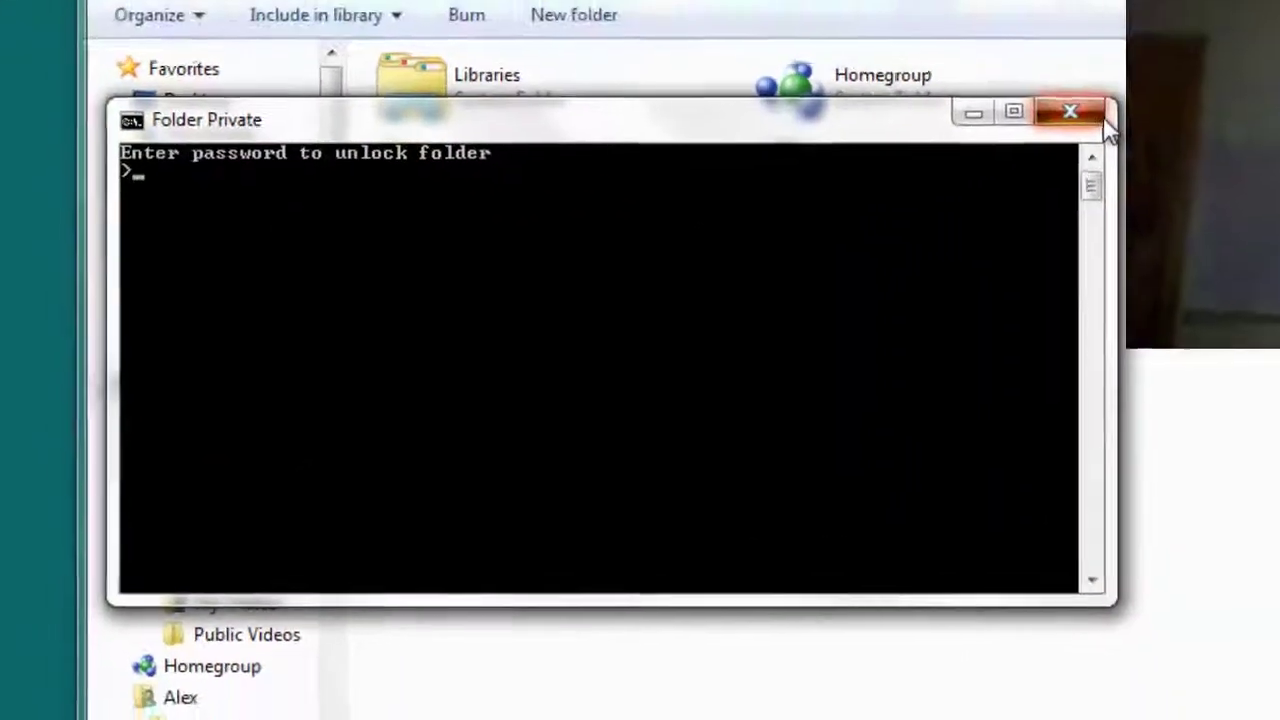
pyautogui.click(1162, 81)
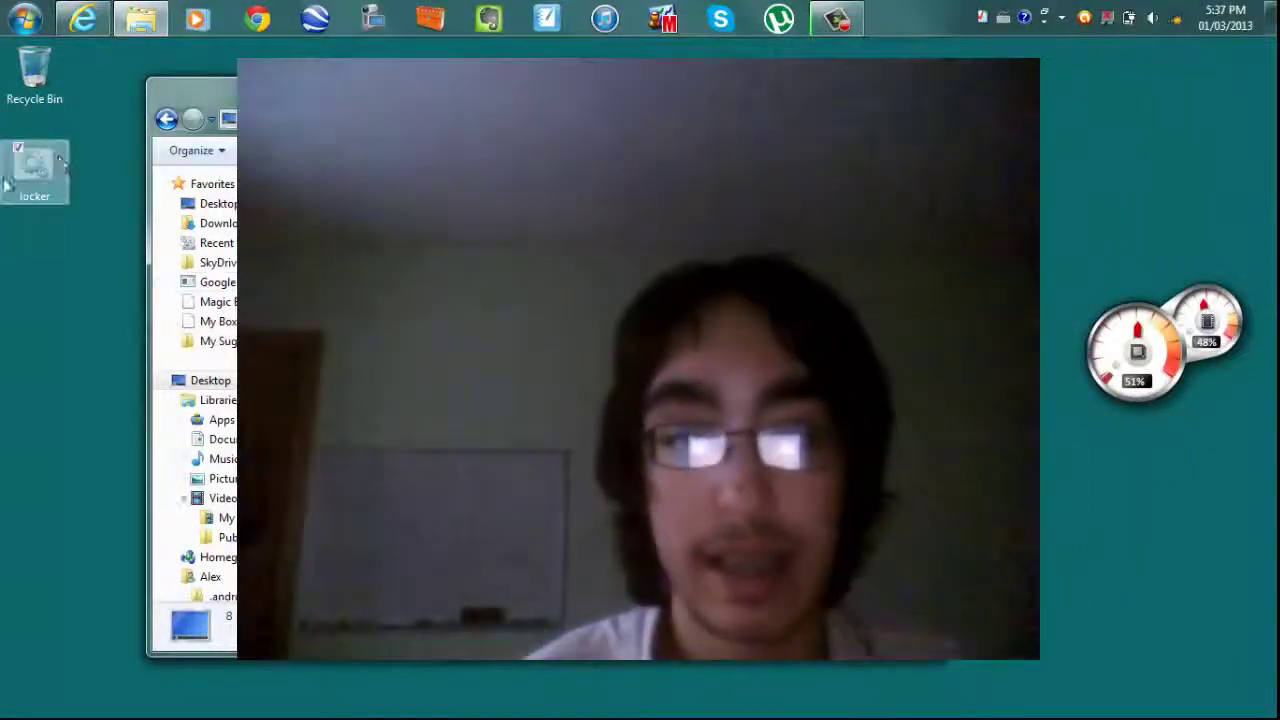
# - Untick Hidden in the locker file's Properties, then close Explorer with Alt+F4
pyautogui.rightClick(40, 181)
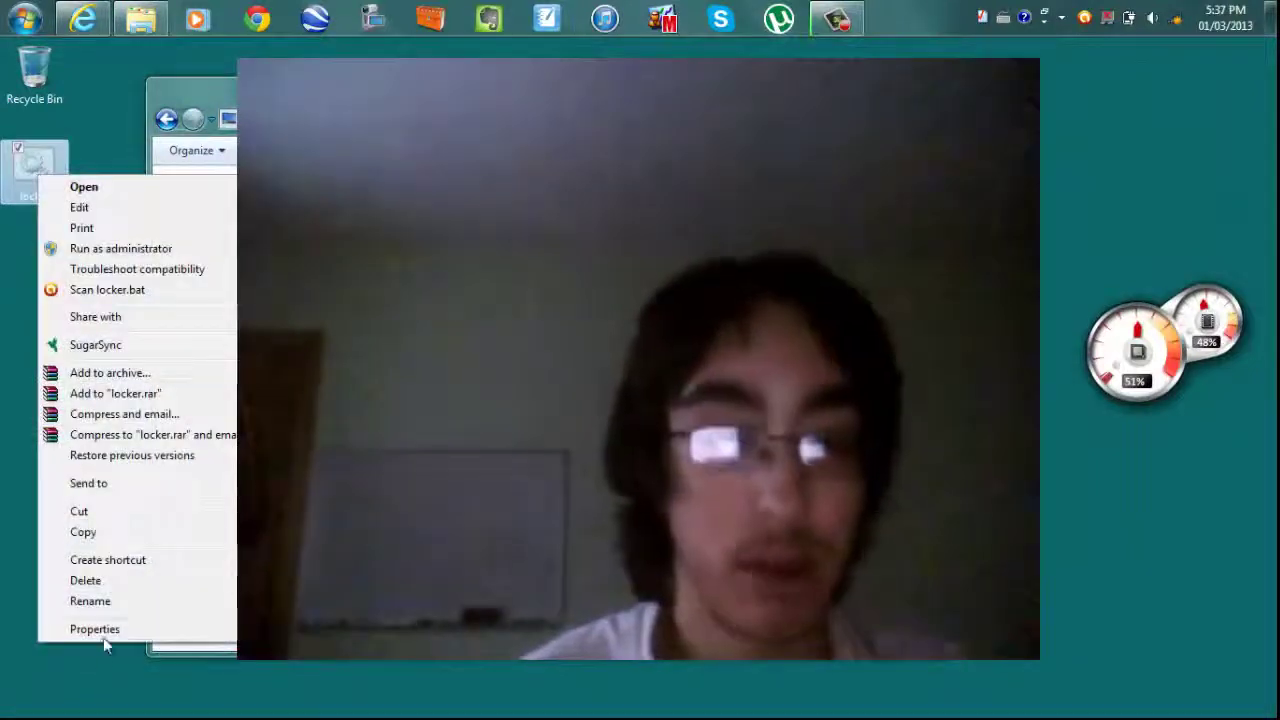
pyautogui.click(90, 626)
pyautogui.click(214, 528)
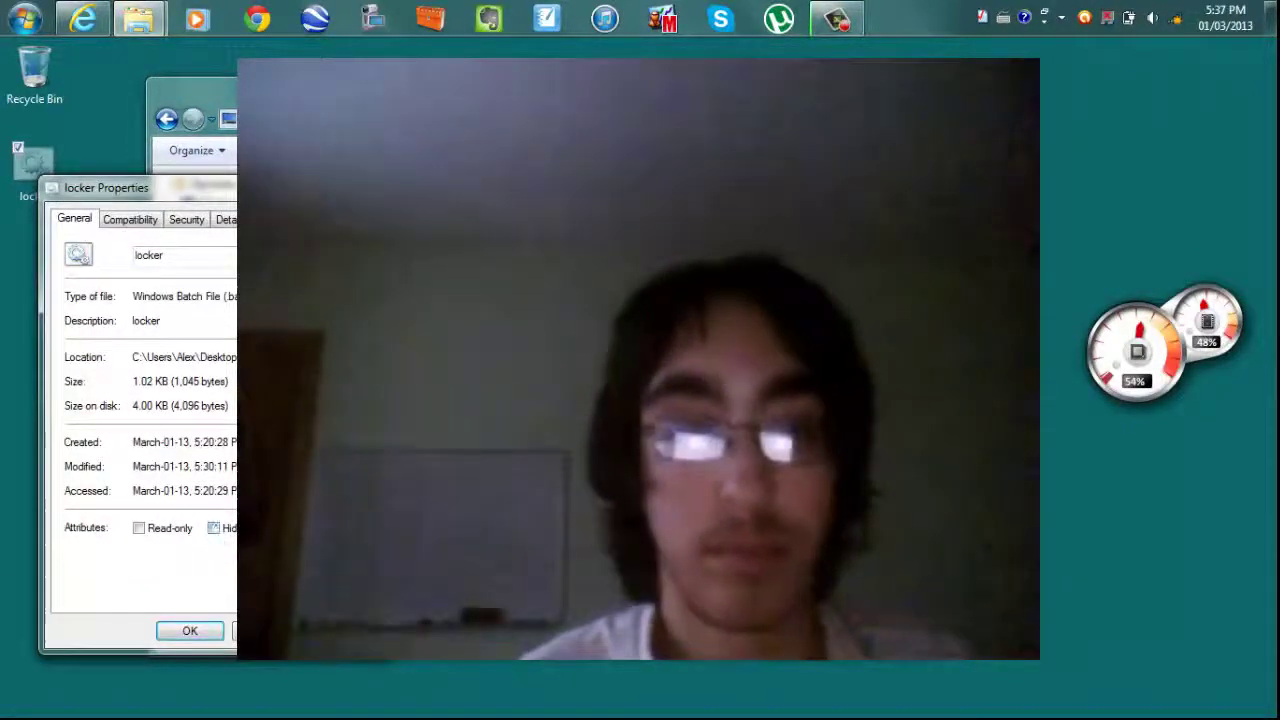
pyautogui.click(189, 631)
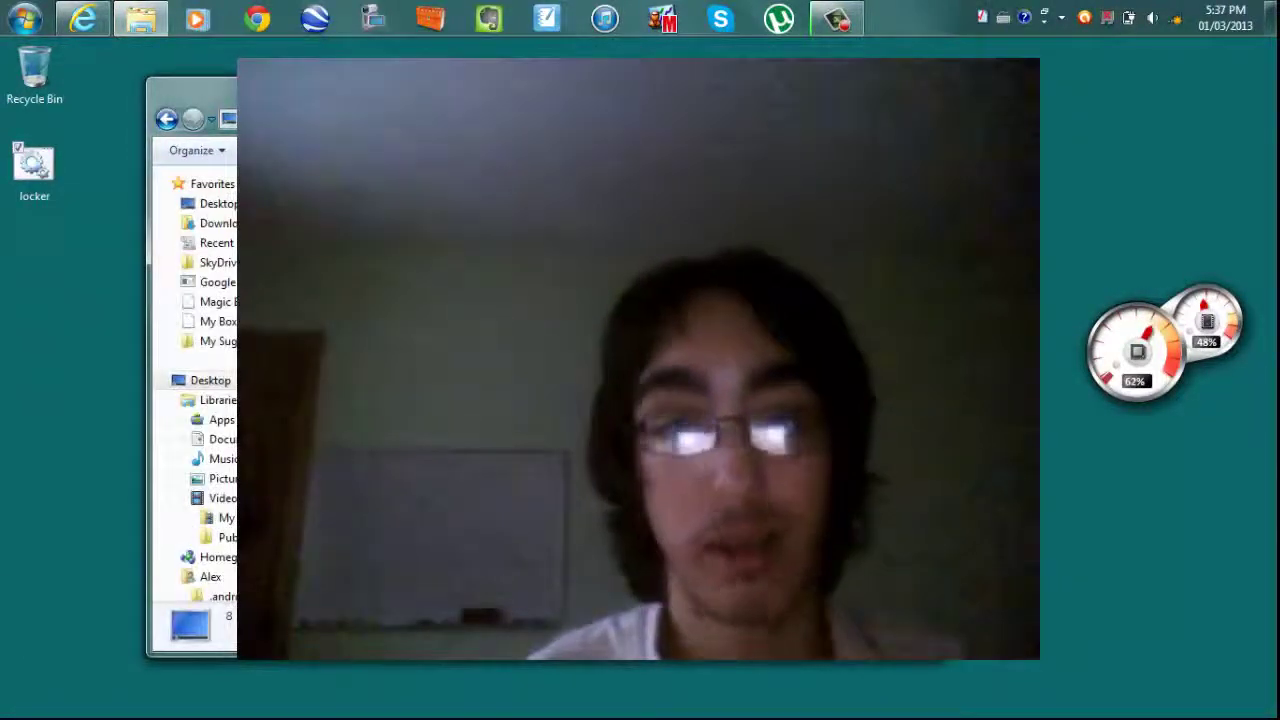
pyautogui.hotkey('alt', 'F4')
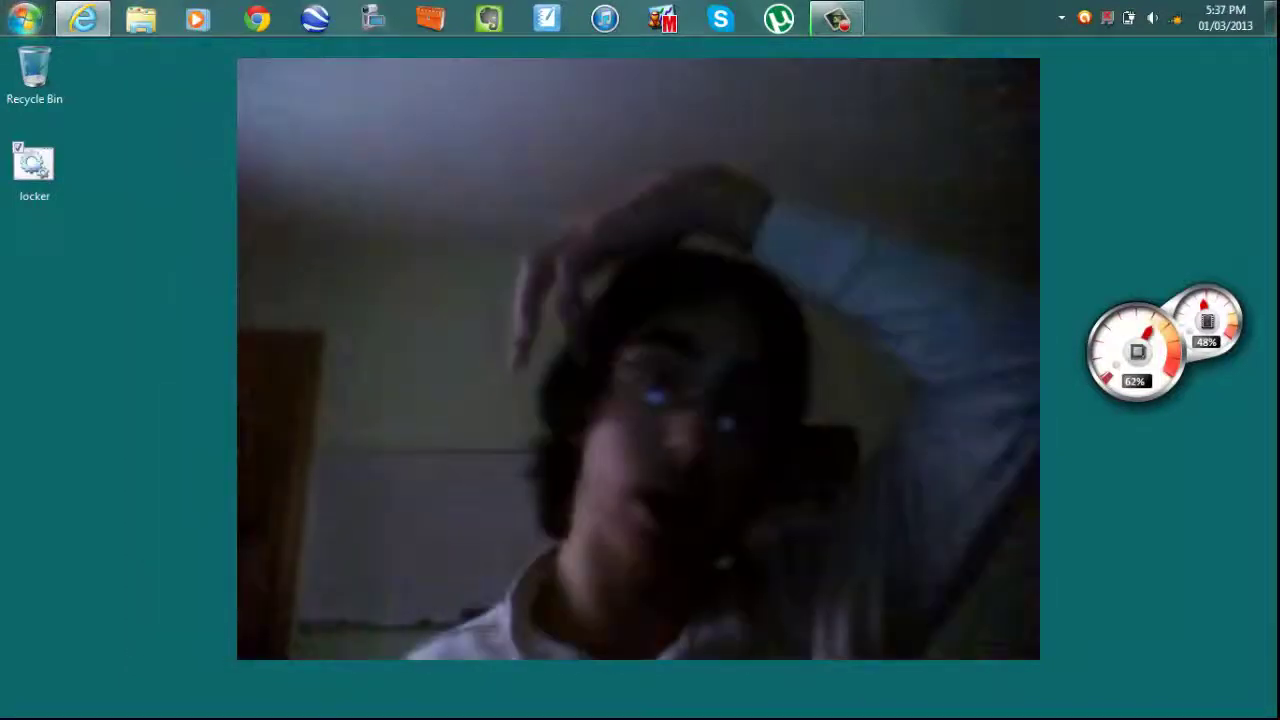